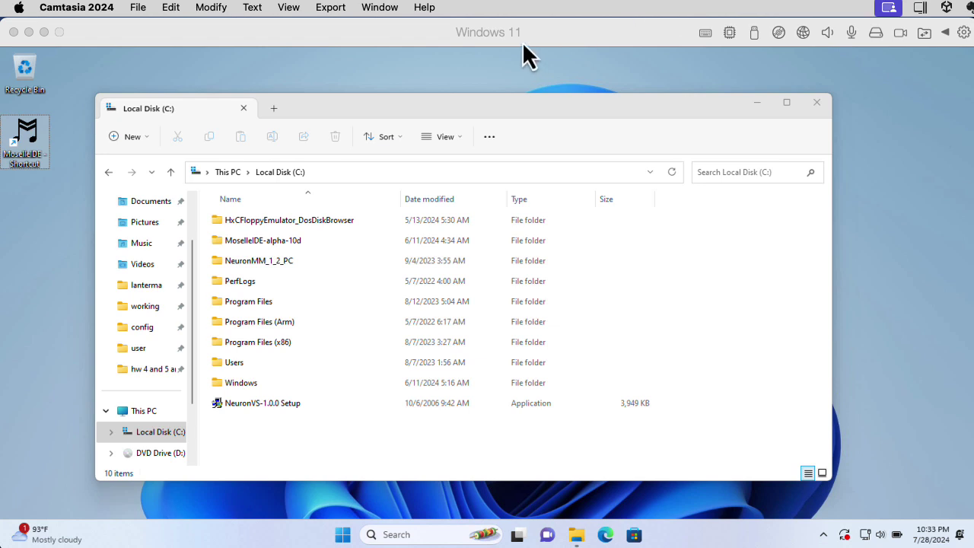
- Run NeuronVS-1.0.0 Setup with permission to make changes and accept the default plug-in and sounds/models destination directories
click(255, 403)
double_click(242, 406)
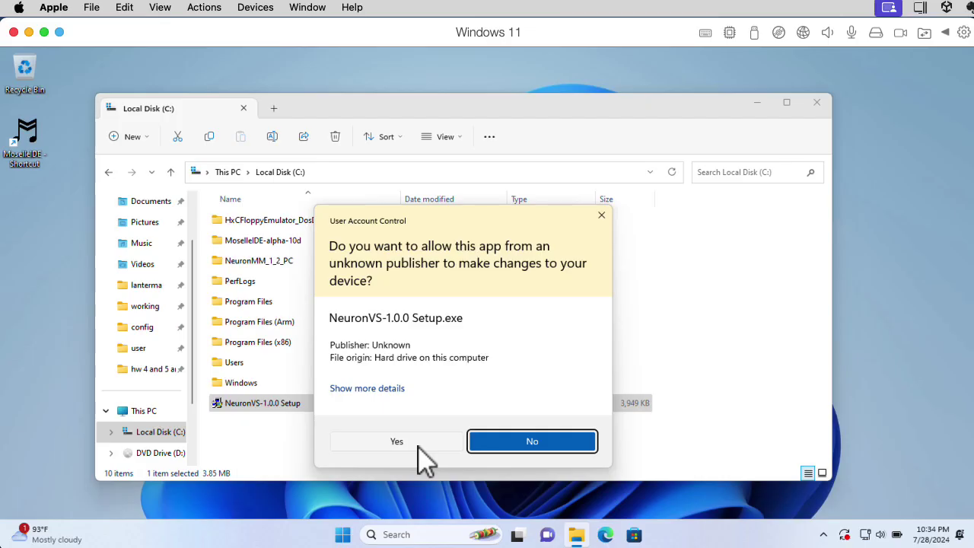
click(414, 443)
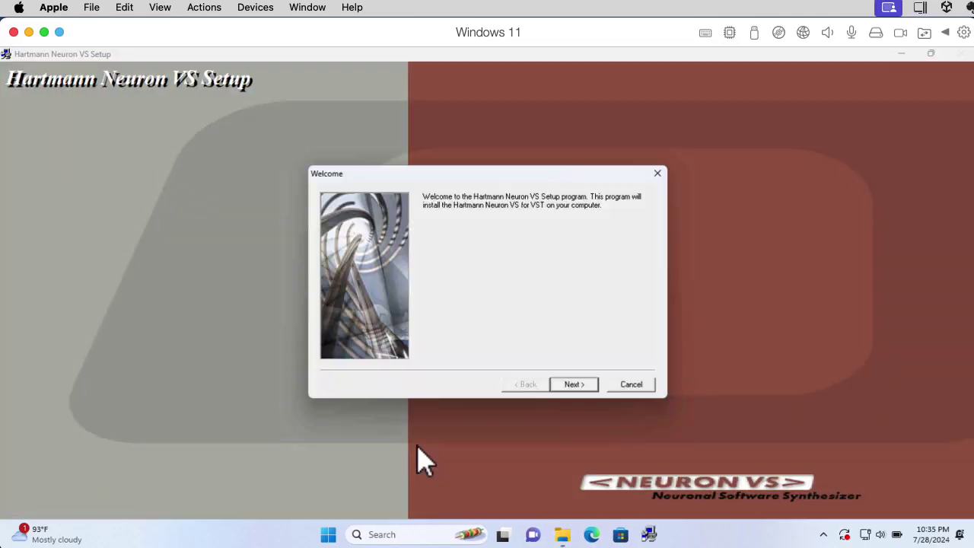
click(578, 388)
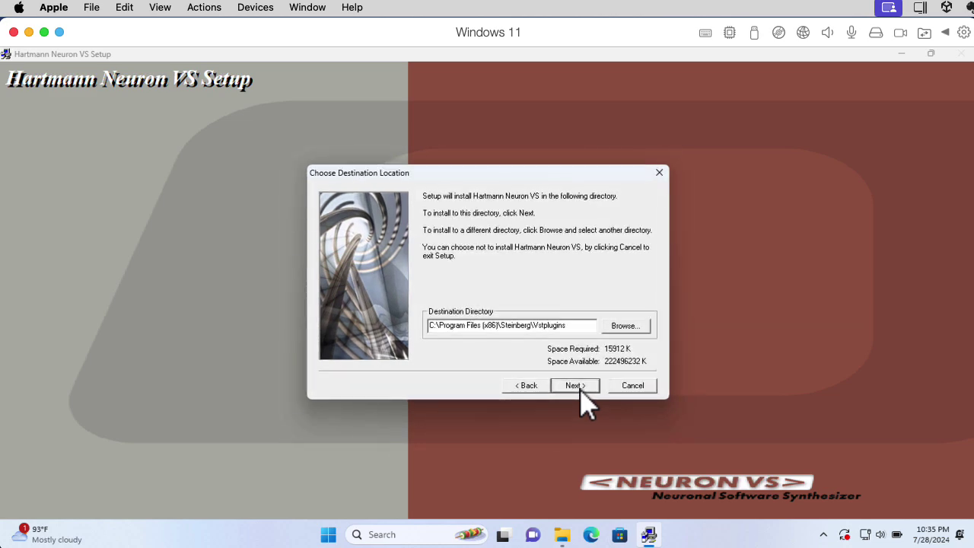
click(580, 391)
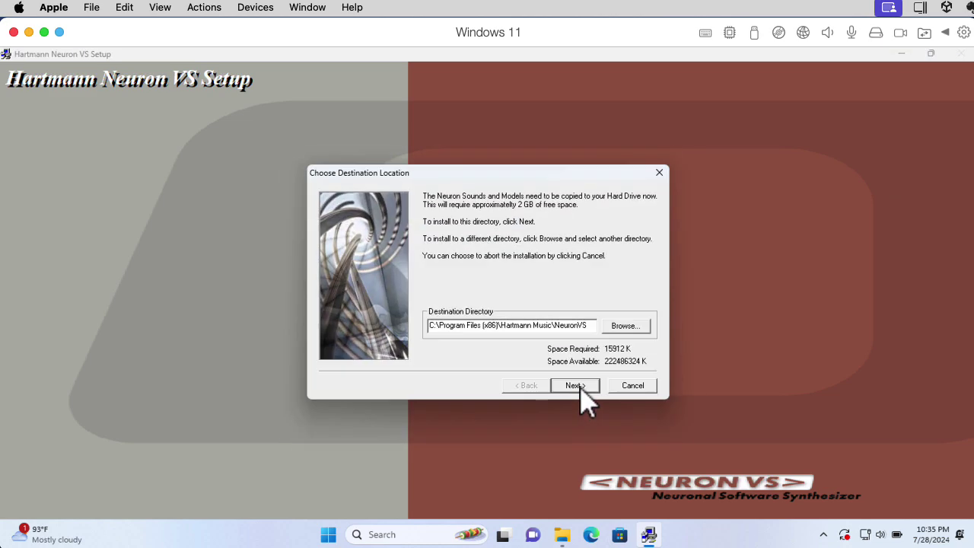
click(580, 384)
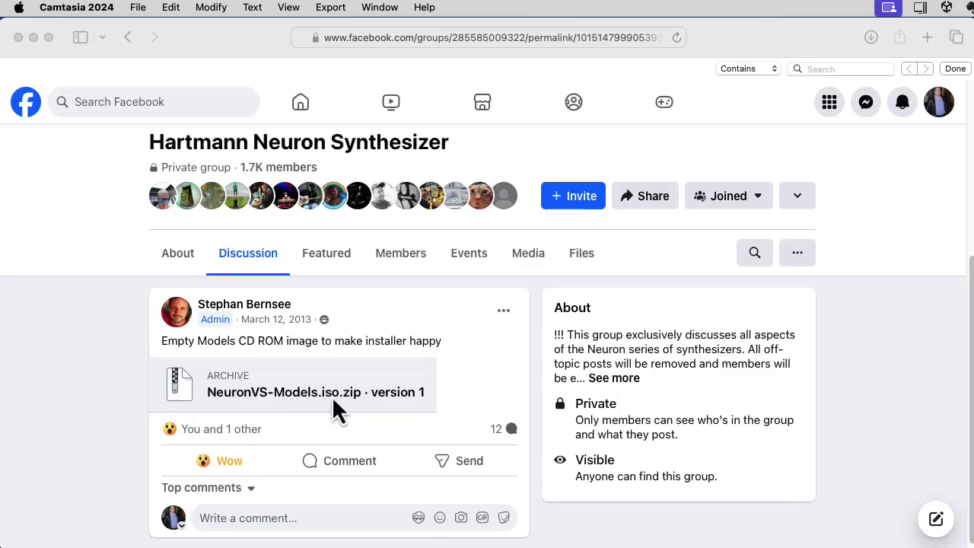
- Close the Facebook group page and try to mount the NeuronVS-Models disc image from the Windows desktop
click(76, 319)
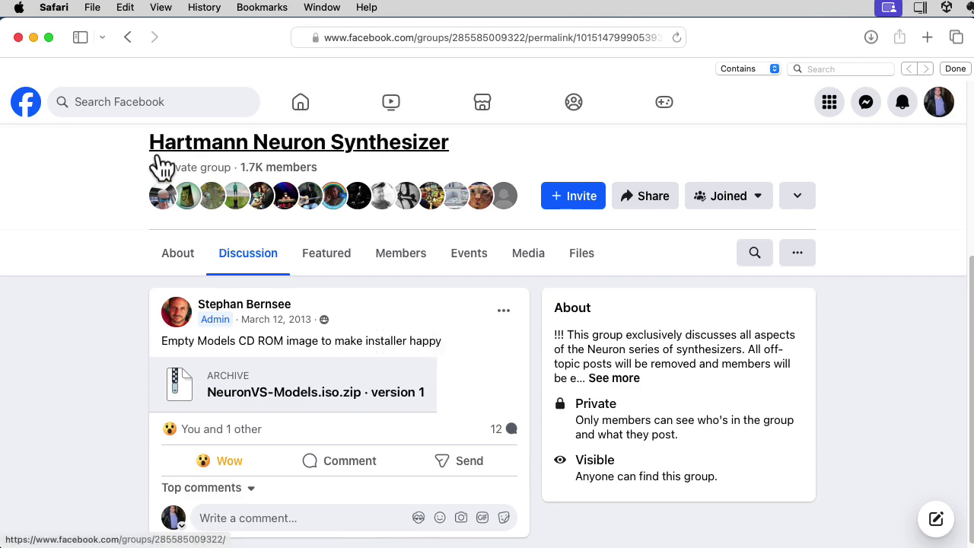
click(18, 37)
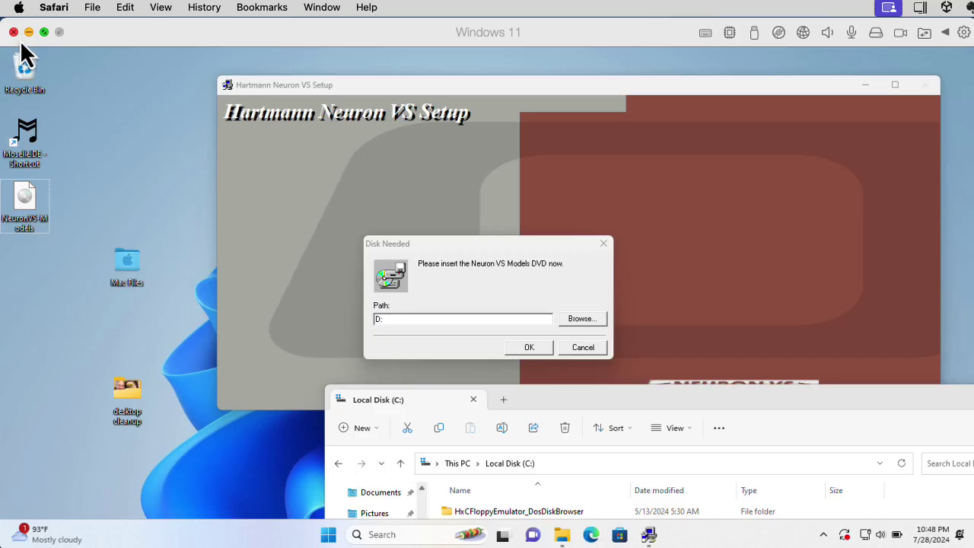
double_click(28, 209)
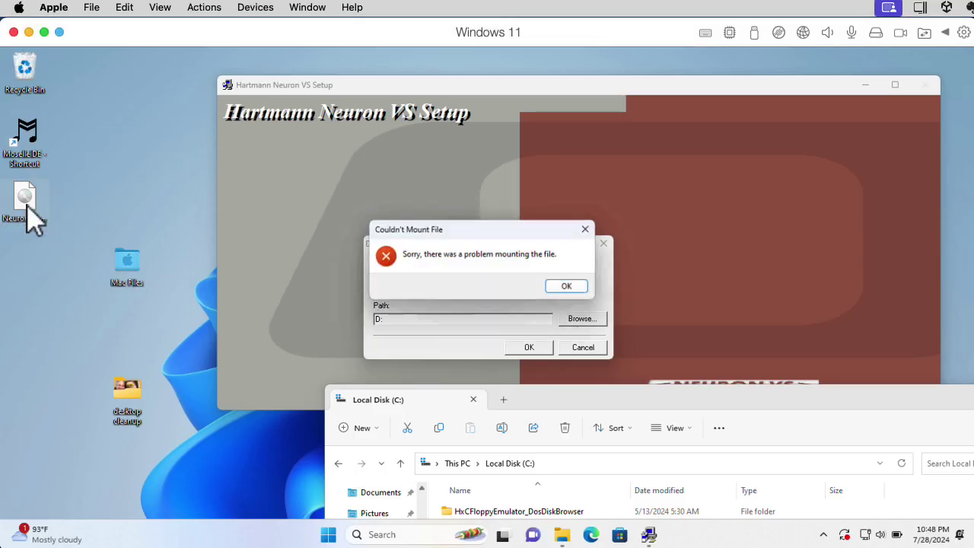
click(569, 287)
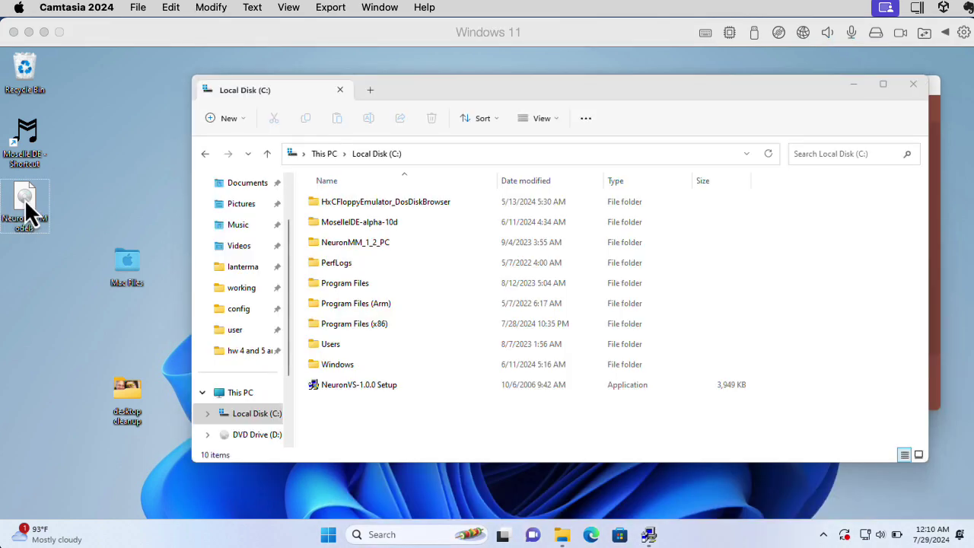
- Copy the NeuronVS-Models disc image to Local Disk (C:) with administrator permission and mount it from there
drag(24, 204, 348, 411)
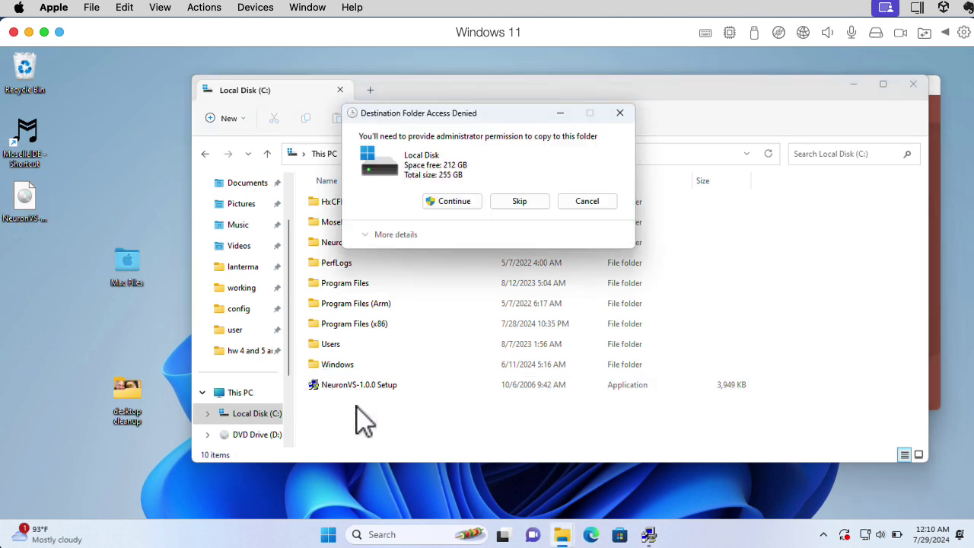
click(462, 201)
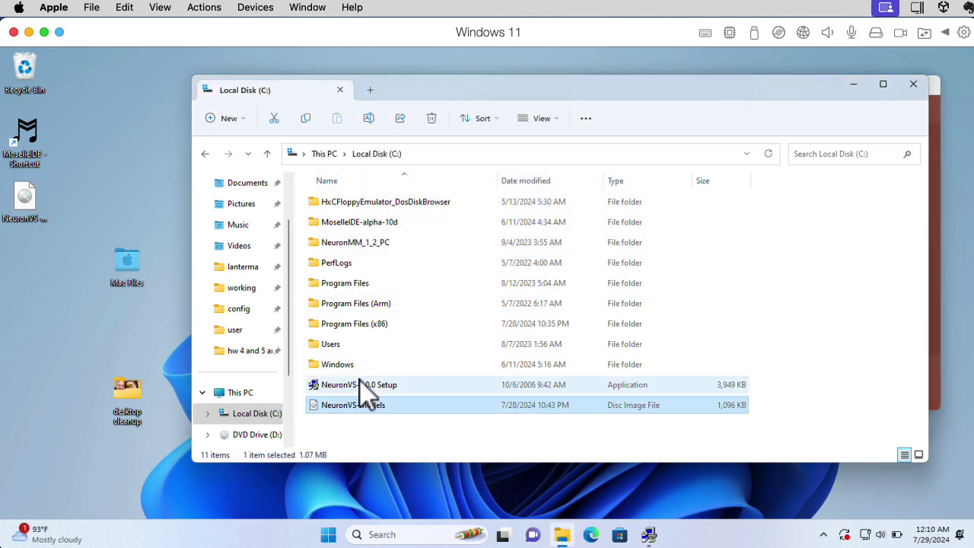
click(367, 435)
double_click(352, 410)
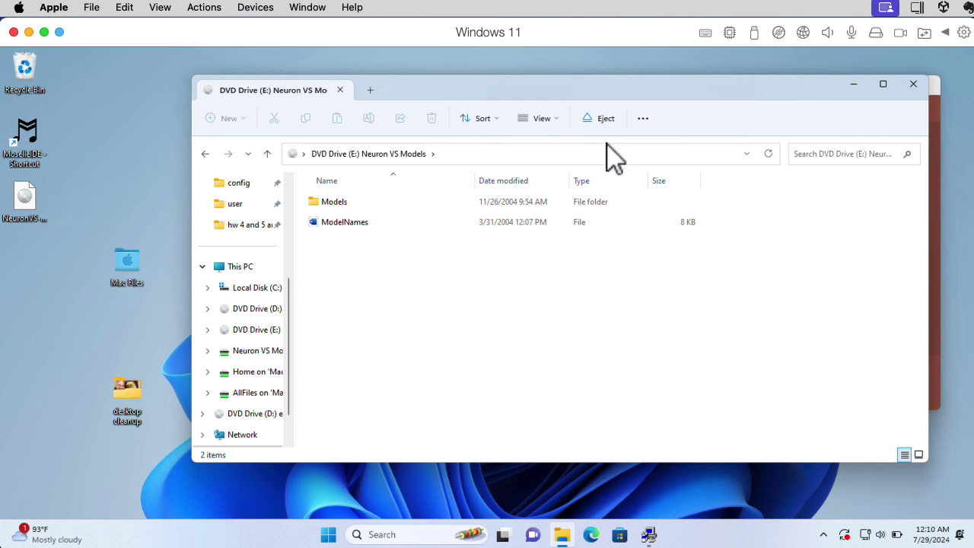
click(257, 333)
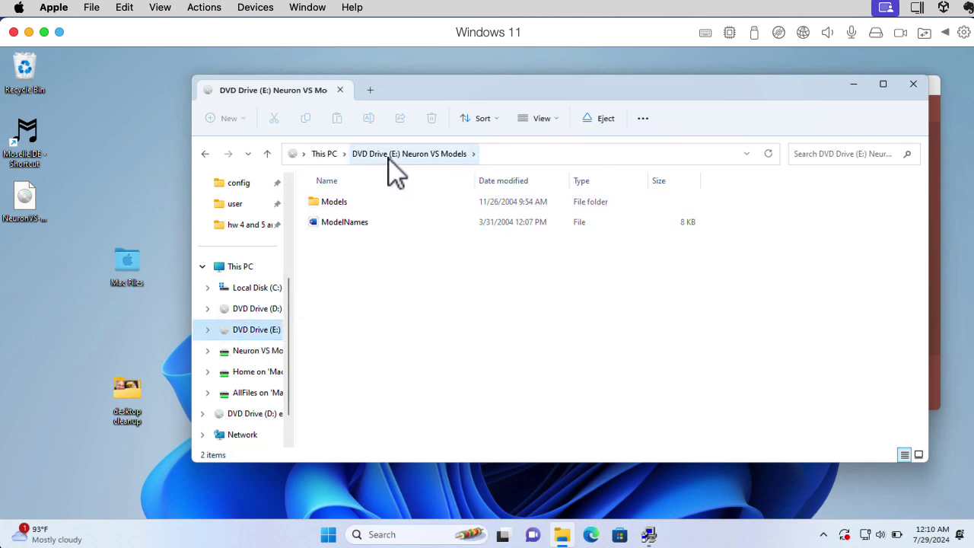
click(916, 86)
- Set the Neuron VS Models disc path to E: and complete the Hartmann Neuron VS setup
double_click(372, 321)
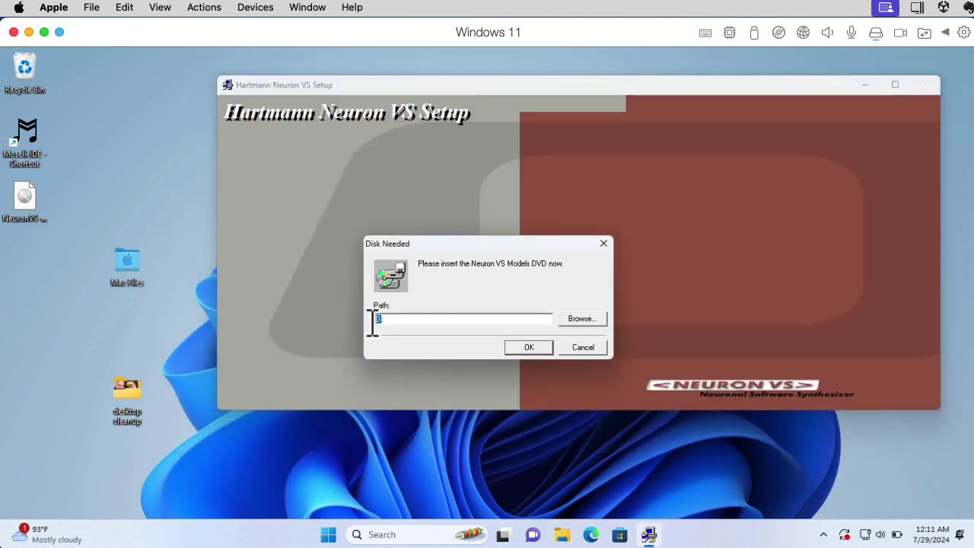
text(E:)
click(531, 349)
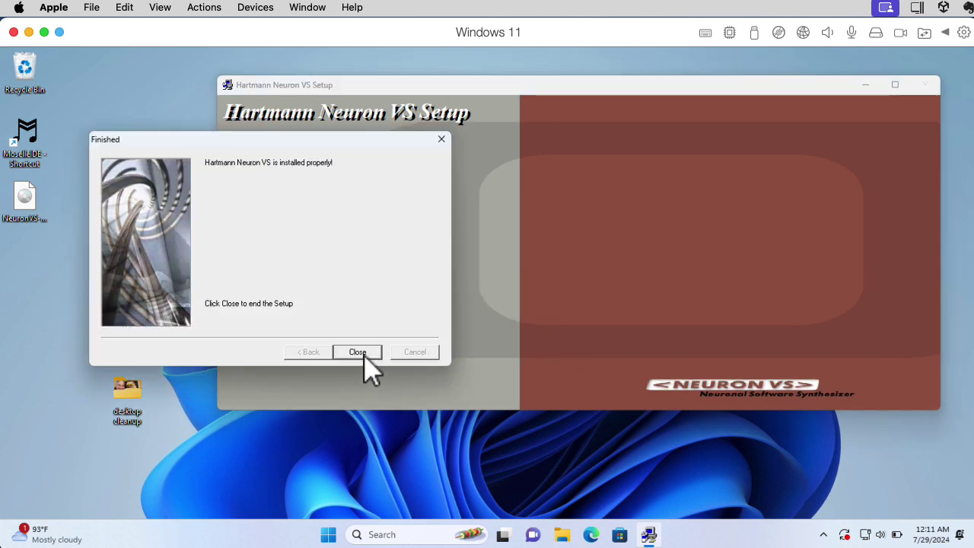
click(357, 352)
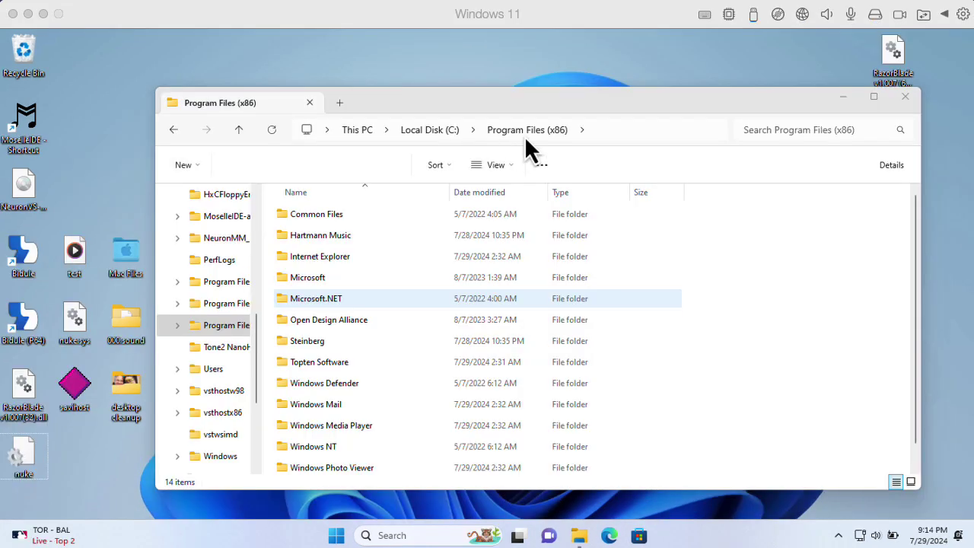
- Examine the NeuronDB folder in Hartmann Music\NeuronVS under Program Files (x86) and the Model Database download on the Neuron VS website
double_click(324, 239)
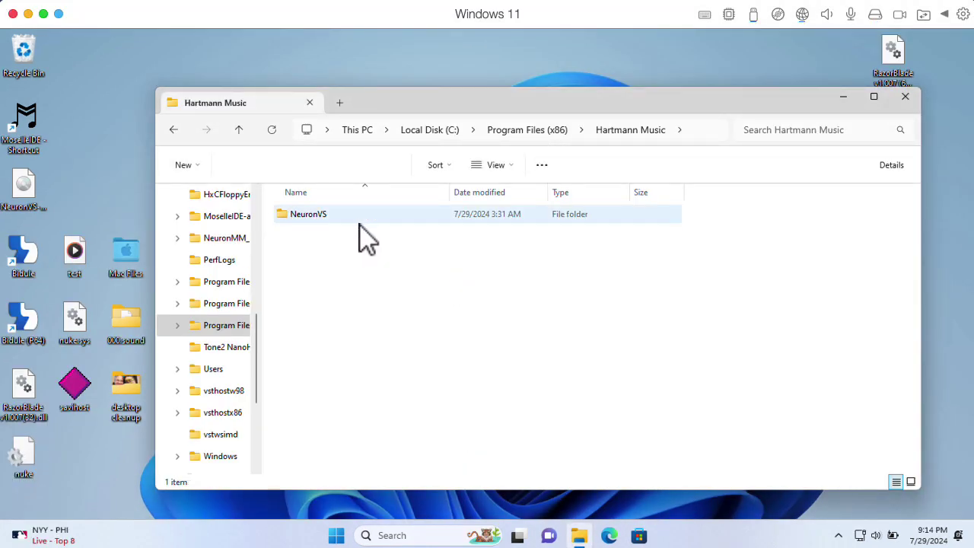
mouse_move(314, 220)
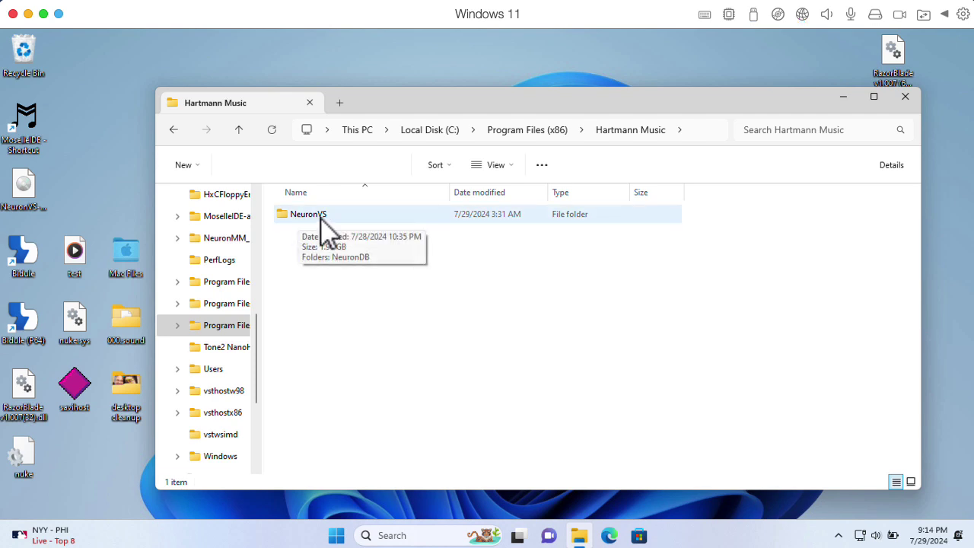
double_click(291, 219)
double_click(295, 222)
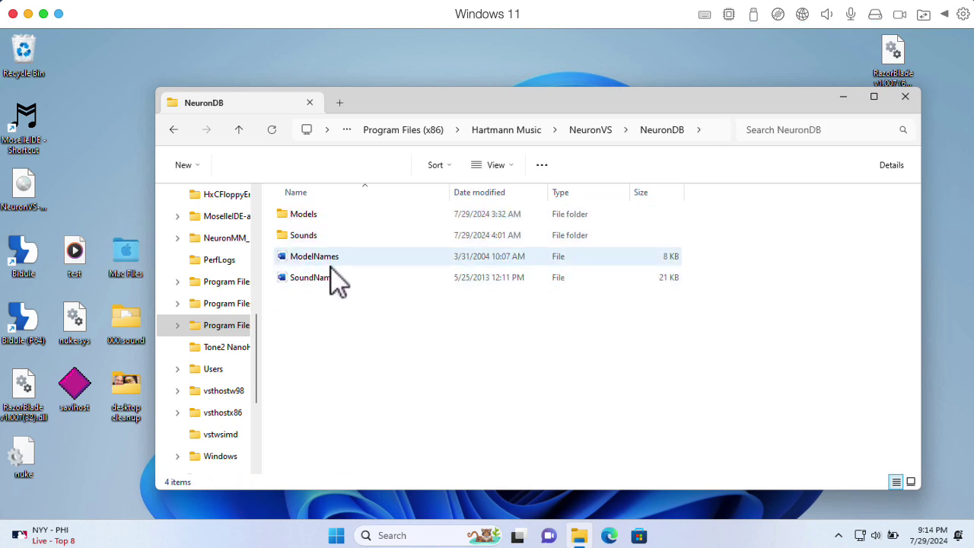
click(342, 237)
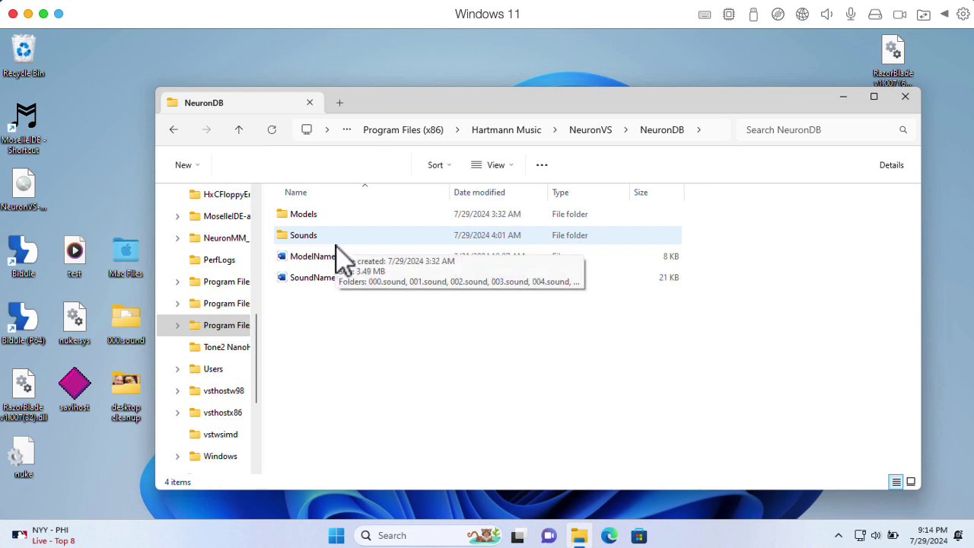
click(175, 130)
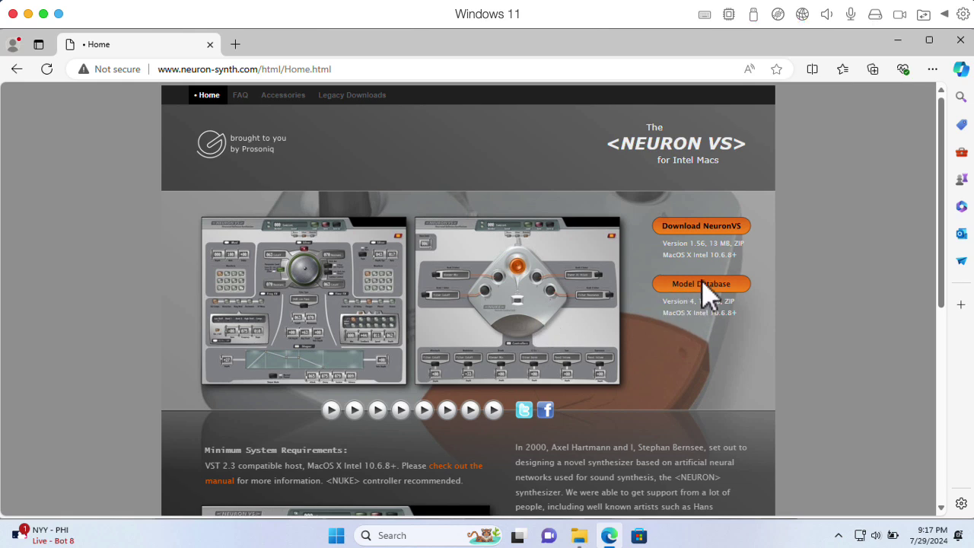
click(960, 41)
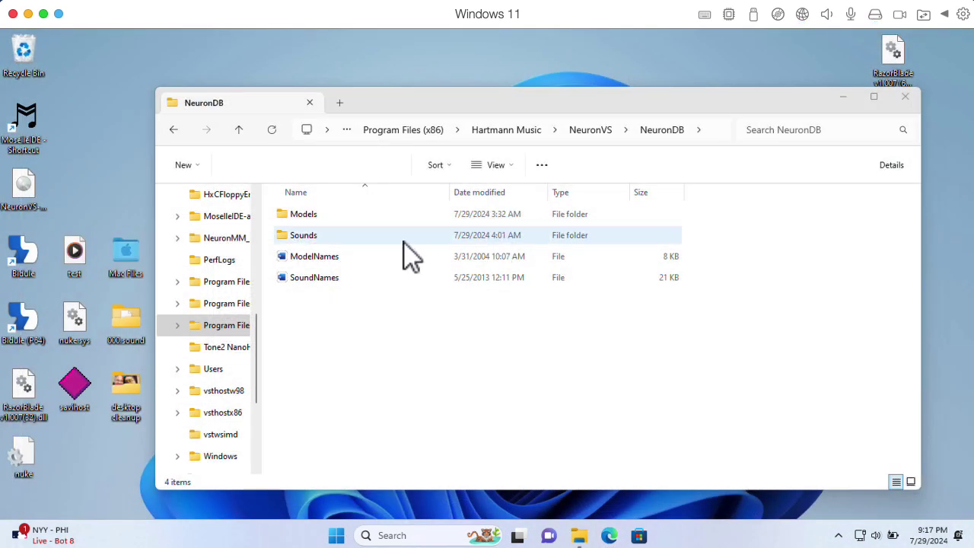
click(175, 130)
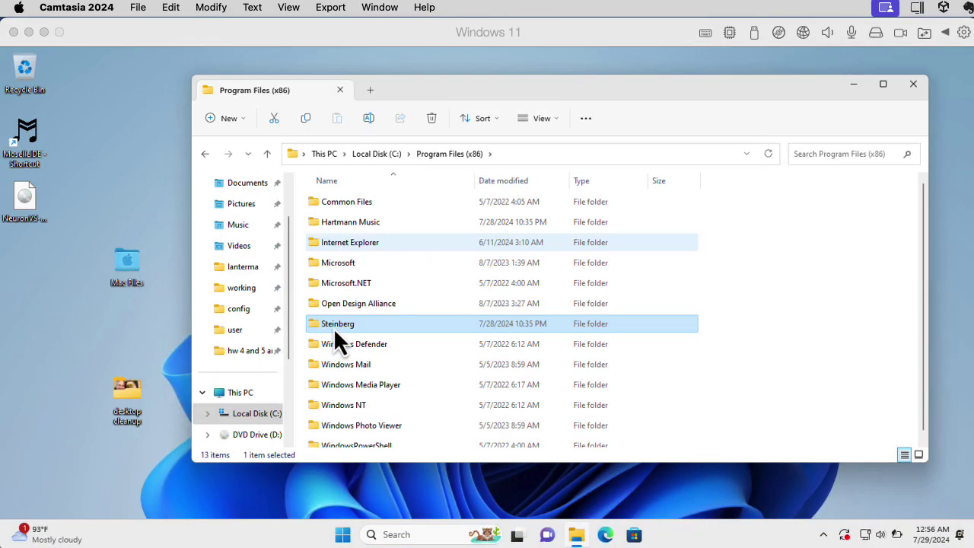
- Open the Vstplugins folder inside Steinberg under Program Files (x86)
double_click(334, 328)
double_click(346, 204)
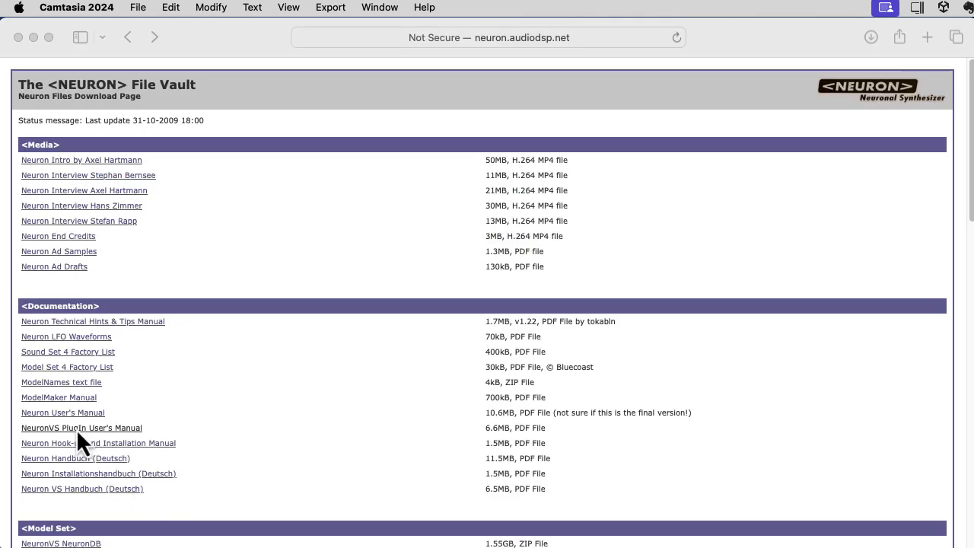
- Look up the NeuronVS PlugIn User's Manual link and highlight "VST 2.2" and "Plogue Bidule" in the KVR forum post
click(76, 429)
click(66, 430)
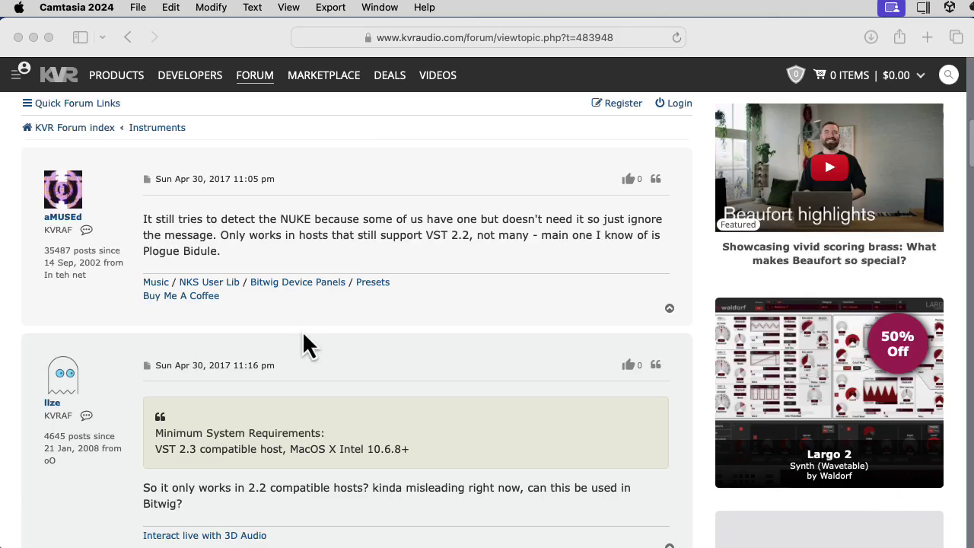
click(434, 237)
drag(426, 235, 470, 236)
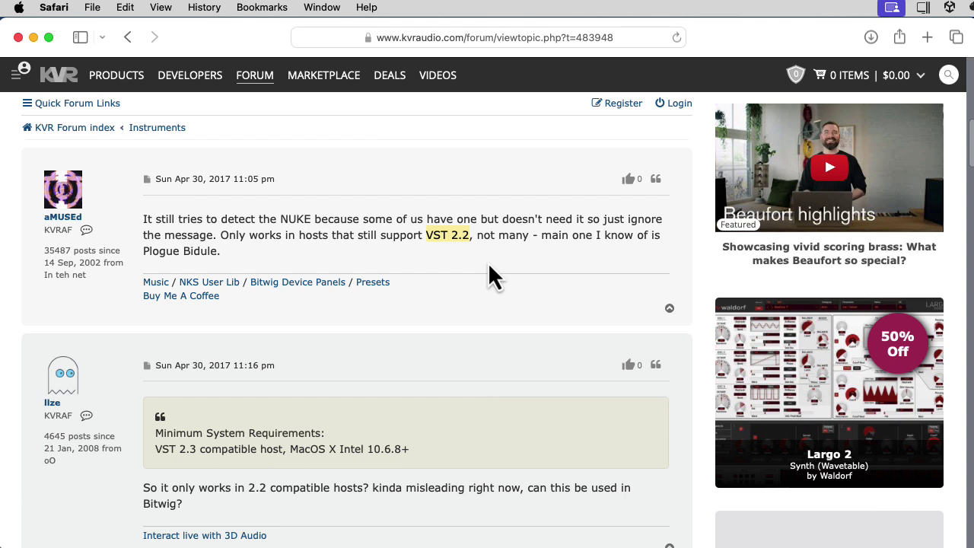
drag(218, 251, 143, 252)
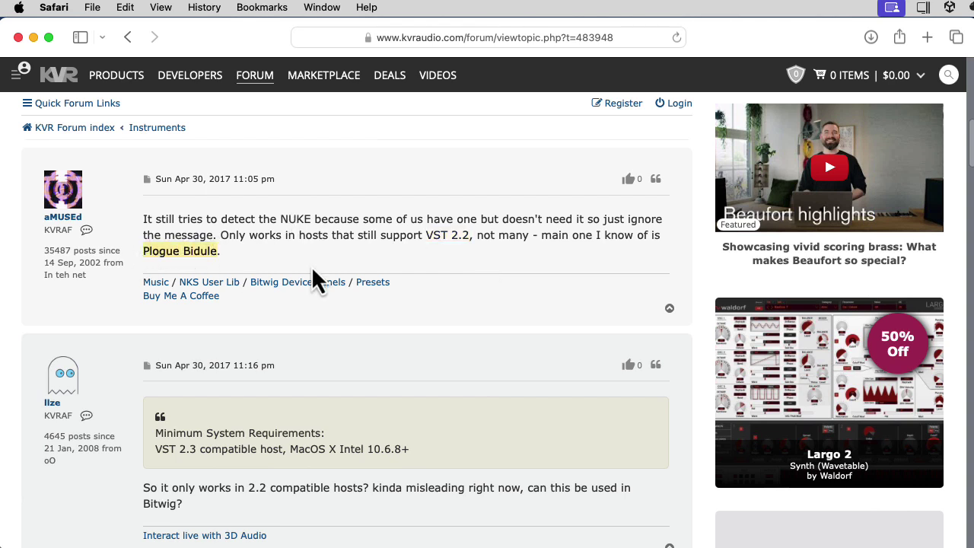
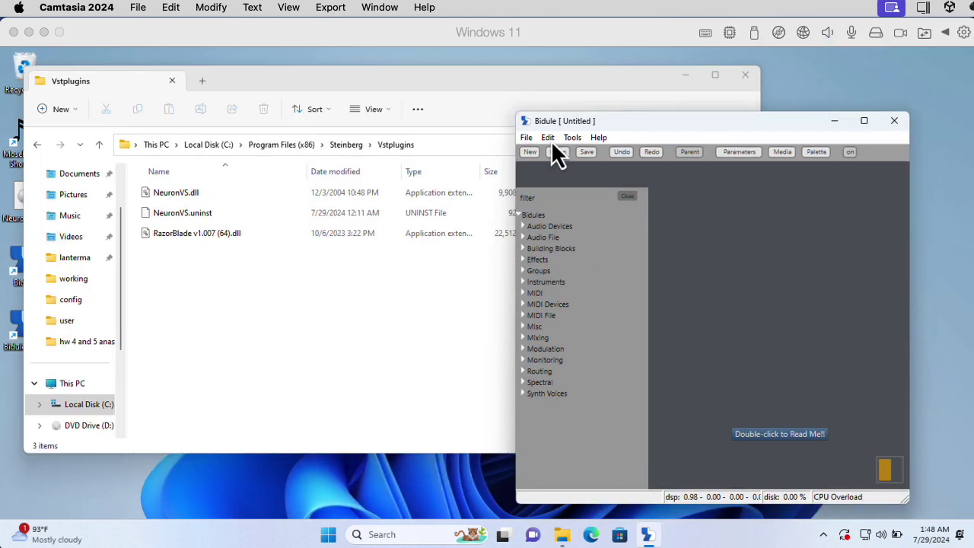
- Open Bidule's plug-in preferences and start adding a folder to the VST2 search paths
click(548, 139)
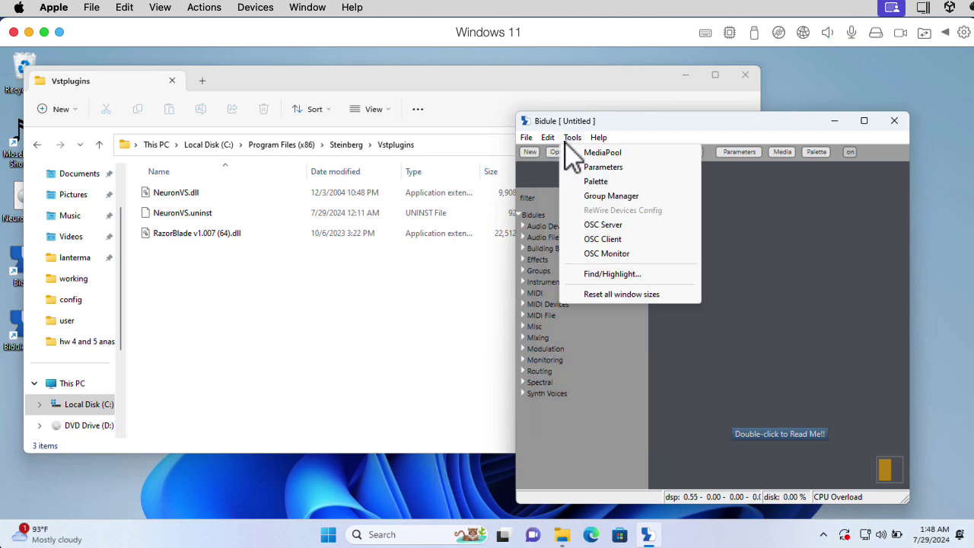
click(586, 353)
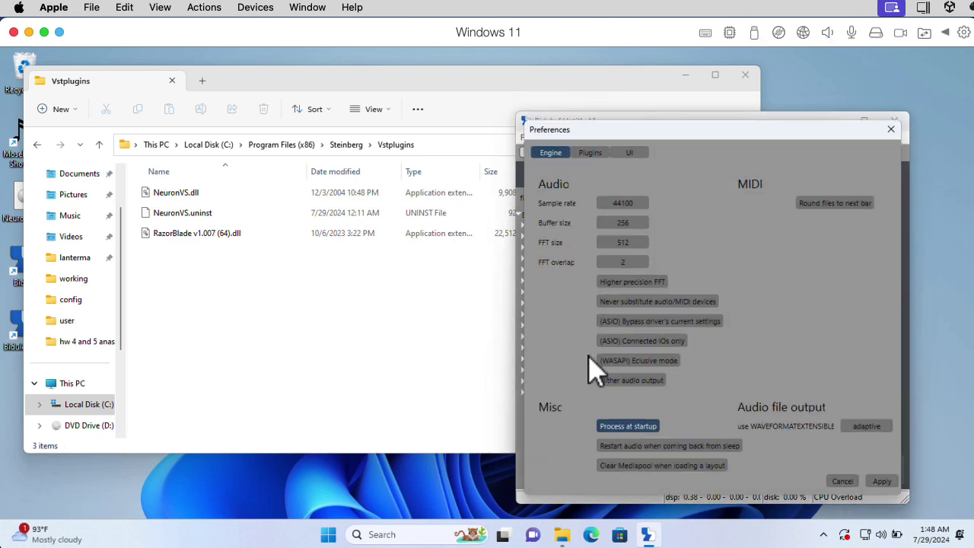
click(591, 152)
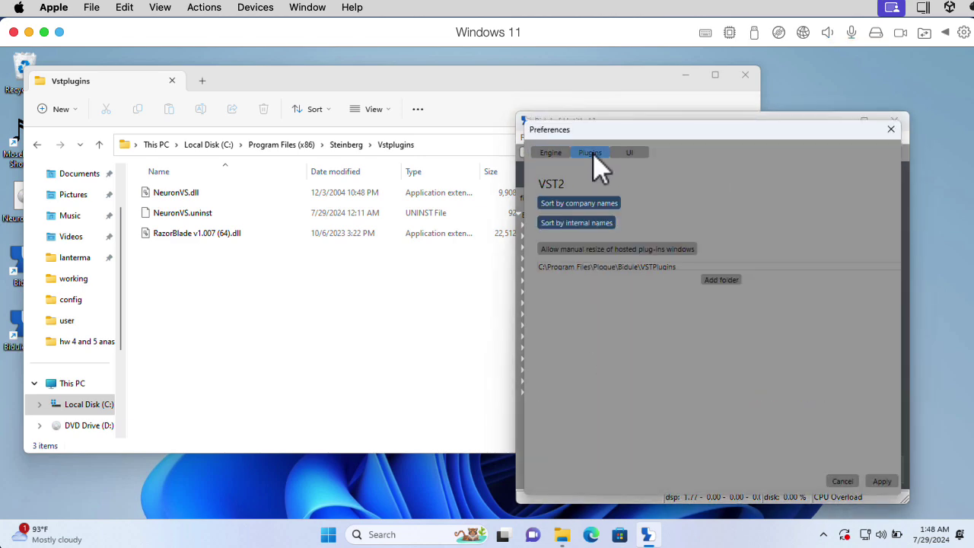
click(716, 283)
- Choose the Vstplugins folder inside Steinberg under Program Files (x86) on Local Disk (C:) as the new VST2 folder
drag(574, 258, 576, 303)
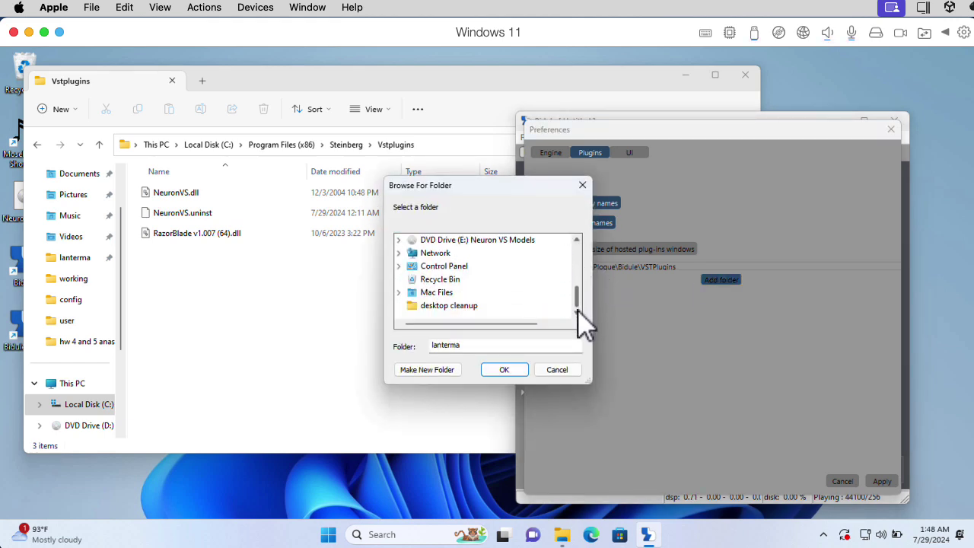
scroll(579, 302, up, 3)
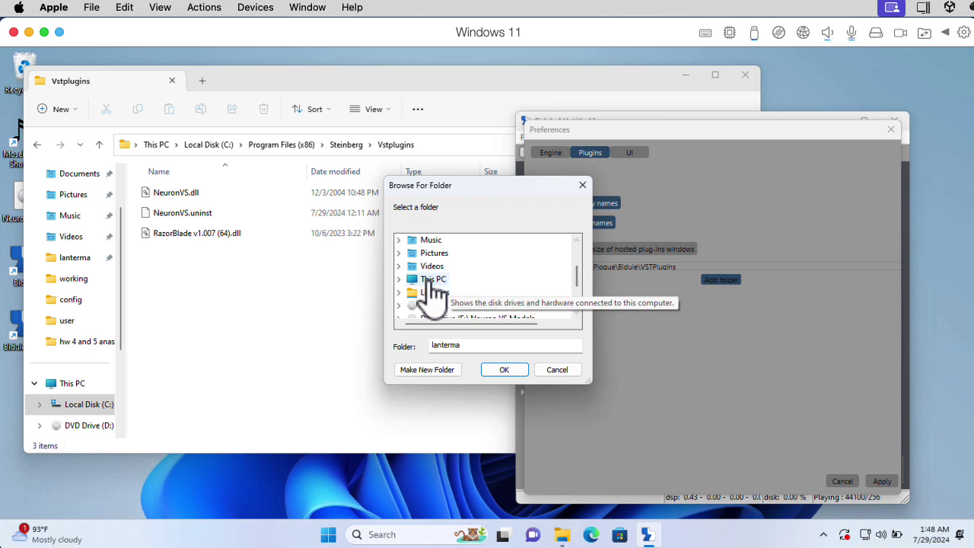
click(430, 280)
click(453, 254)
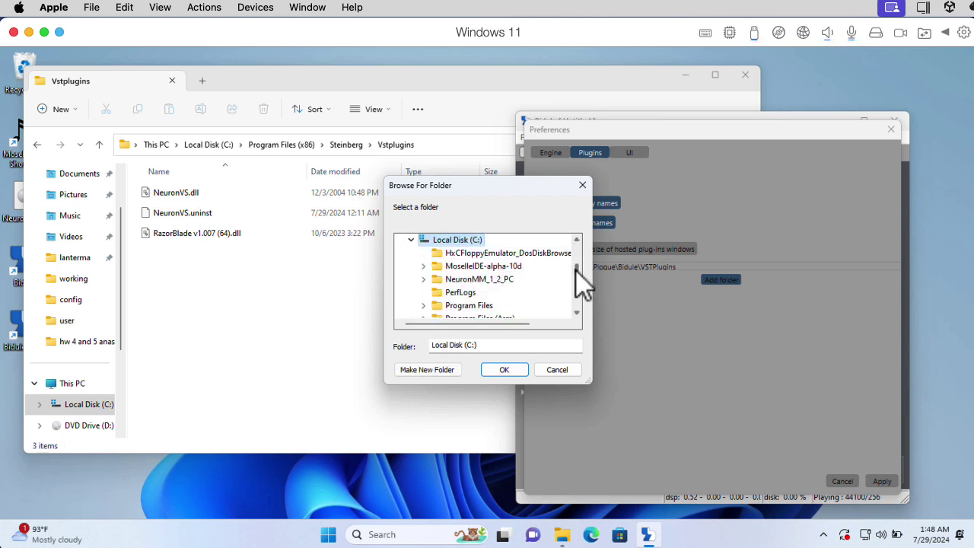
drag(576, 269, 574, 277)
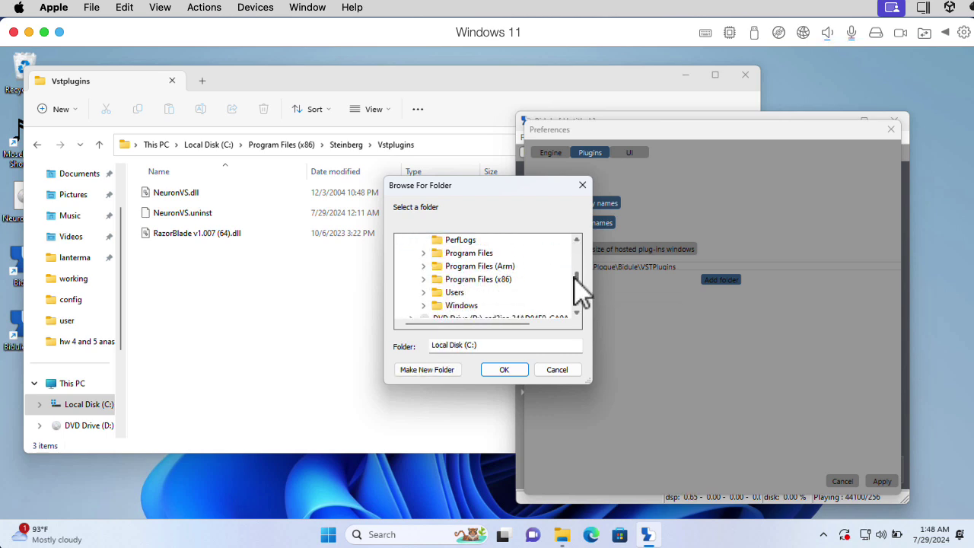
click(424, 279)
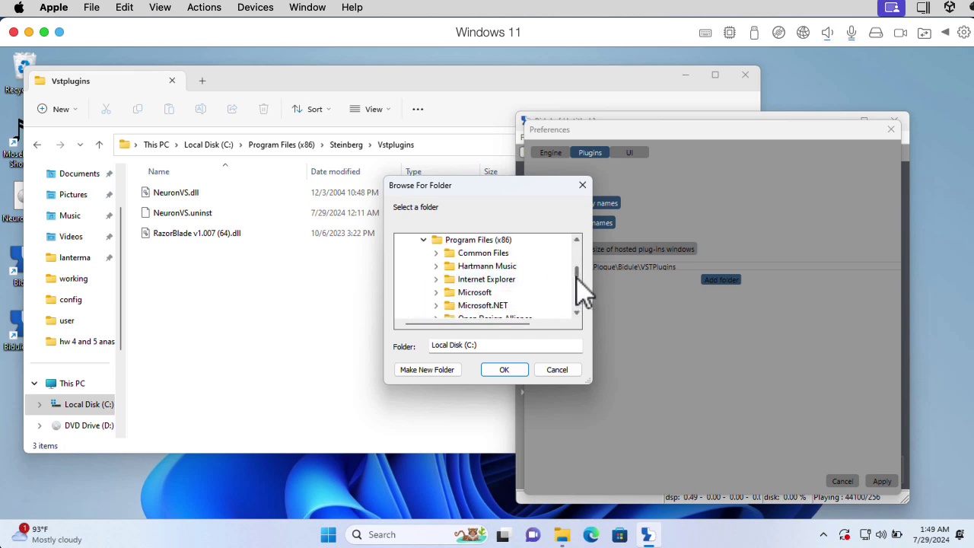
drag(576, 277, 576, 285)
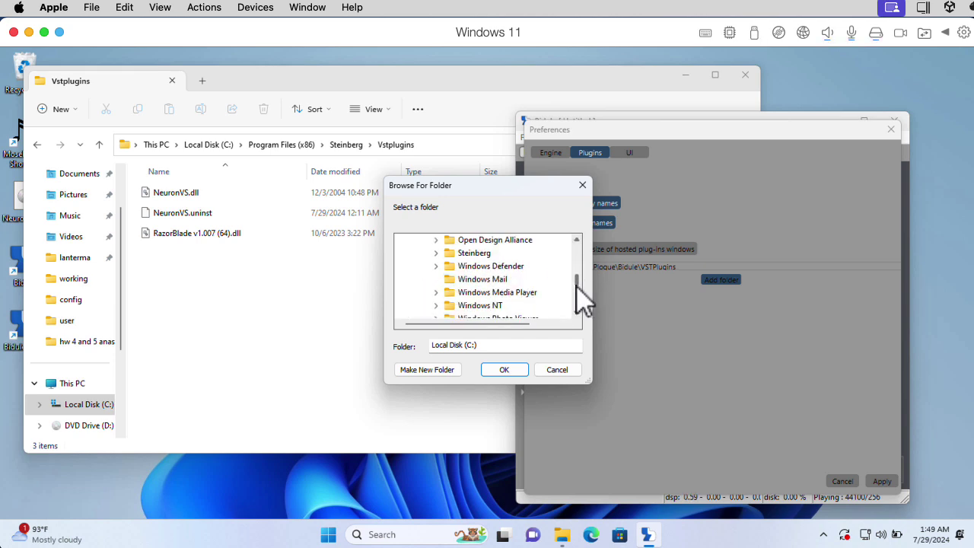
click(436, 252)
click(484, 267)
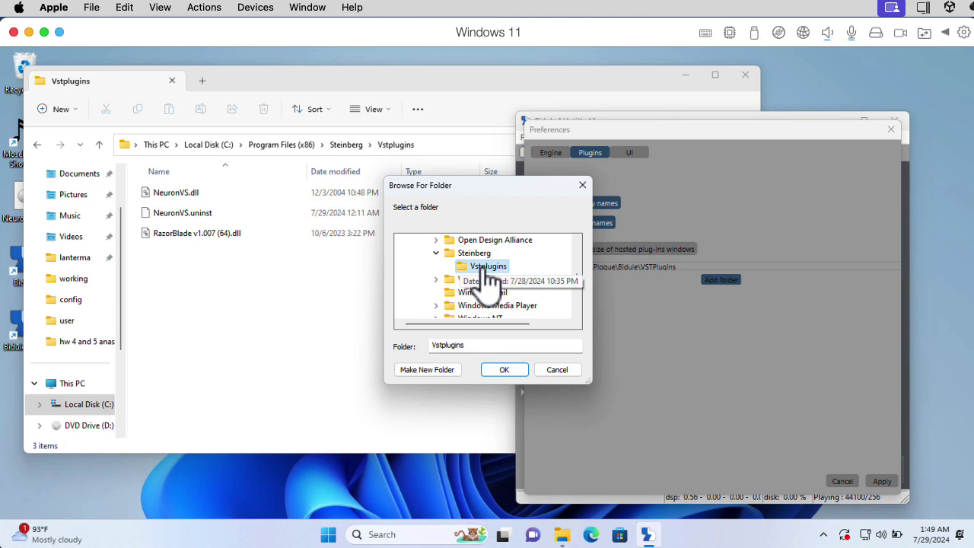
click(514, 384)
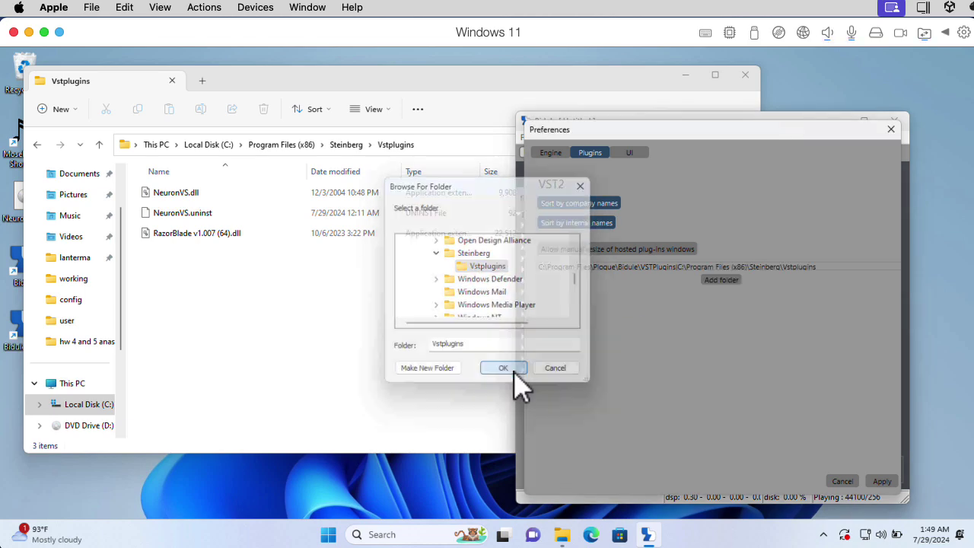
- Apply the changed preferences and scan for plug-ins
click(881, 482)
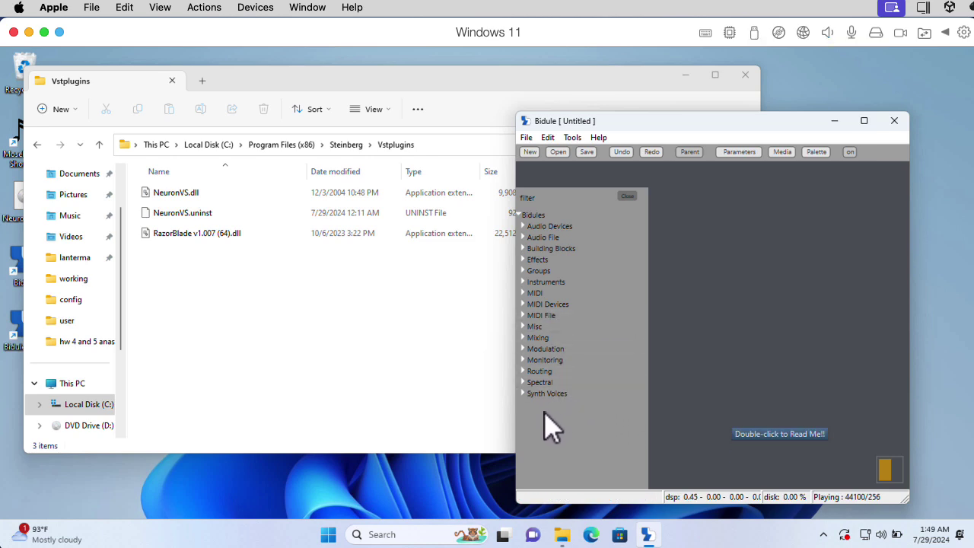
click(548, 138)
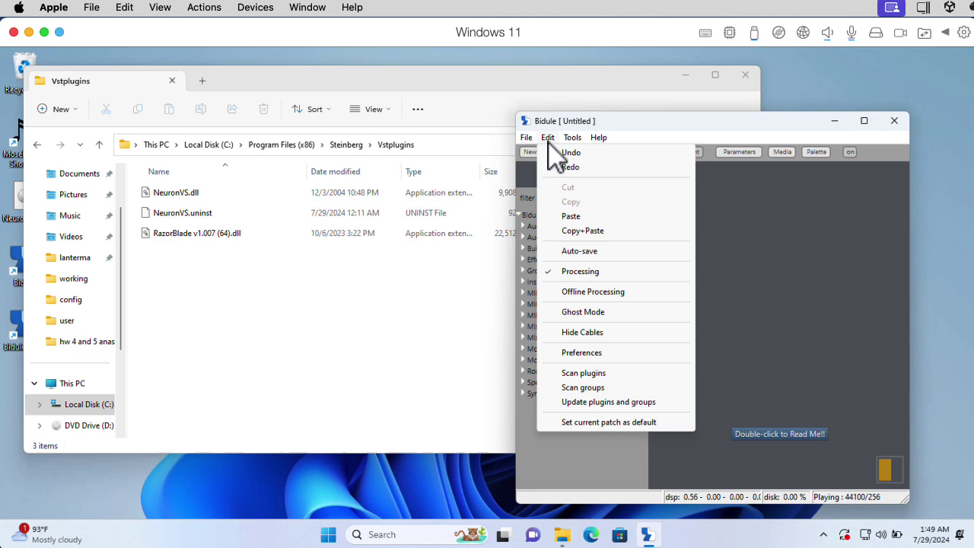
click(575, 374)
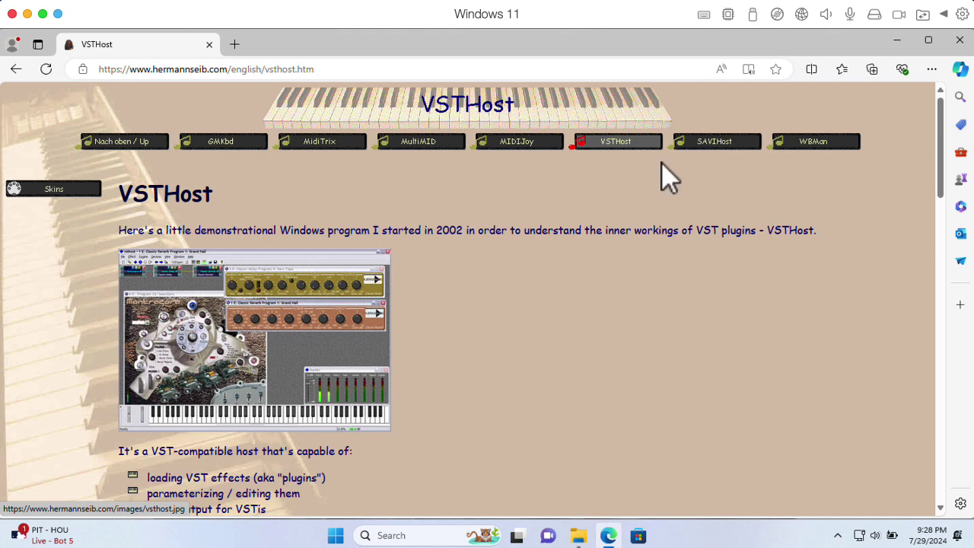
- Look through the VSTHost web page's feature list and downloads, including the version for Windows 98/ME/NT4
drag(948, 163, 947, 192)
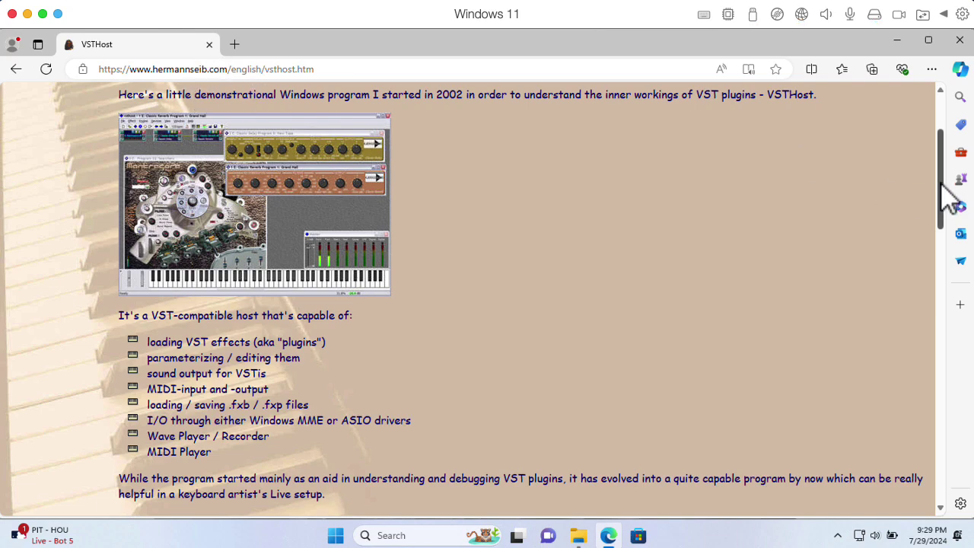
drag(947, 198, 939, 320)
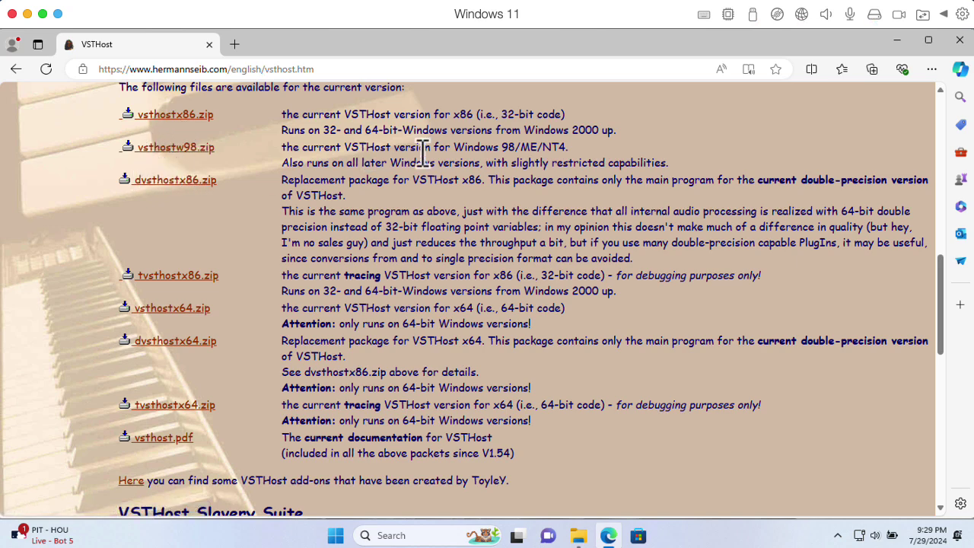
drag(455, 149, 576, 163)
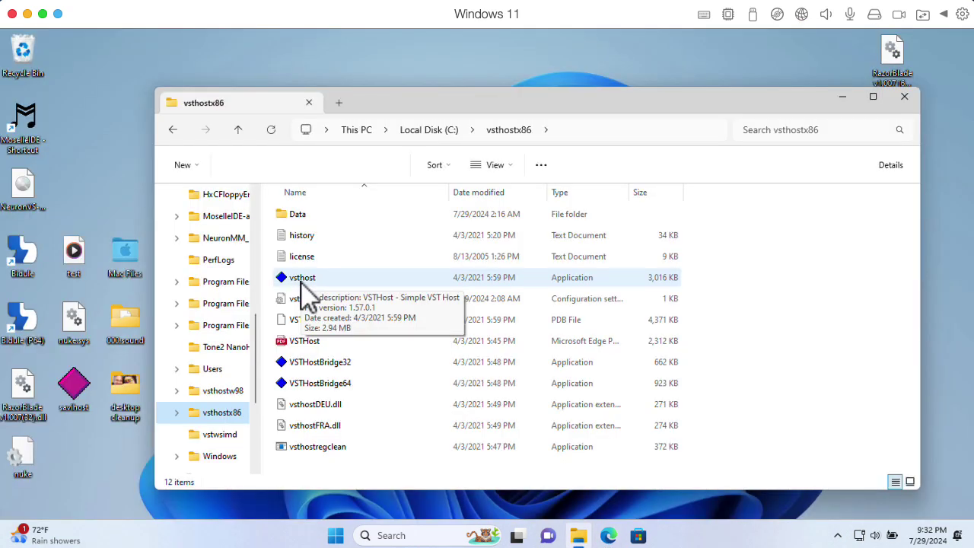
- Launch vsthost from the vsthostx86 folder and load NeuronVS.dll from Steinberg\Vstplugins as a new plug-in
double_click(293, 280)
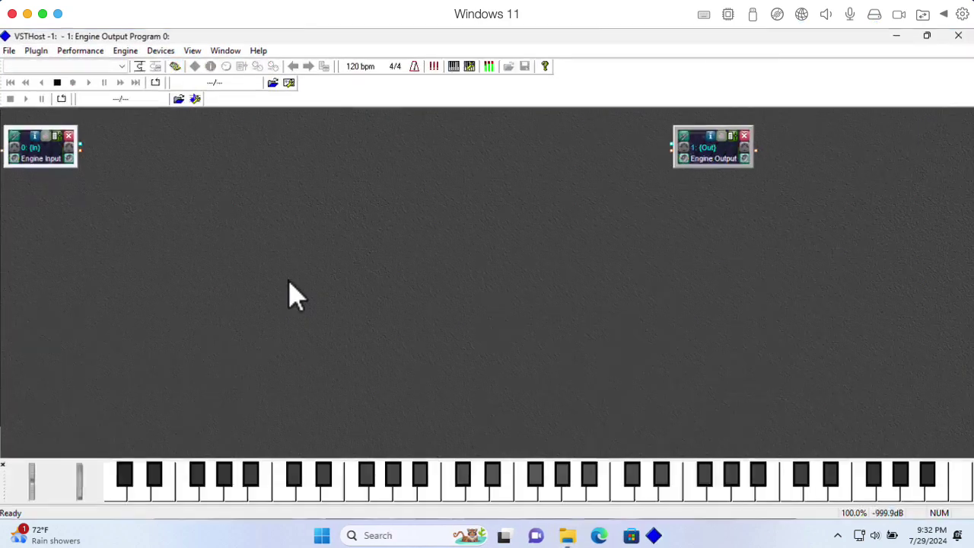
click(9, 51)
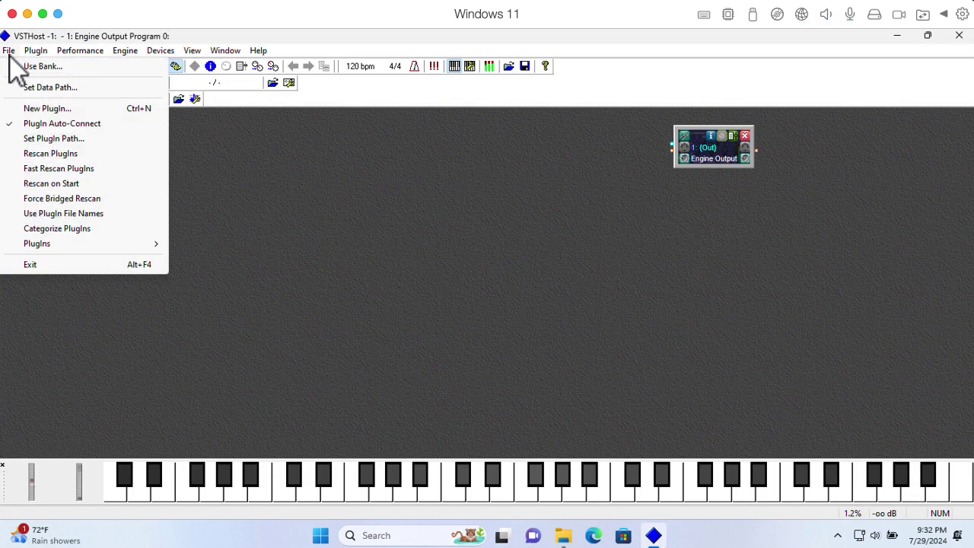
click(39, 106)
click(420, 213)
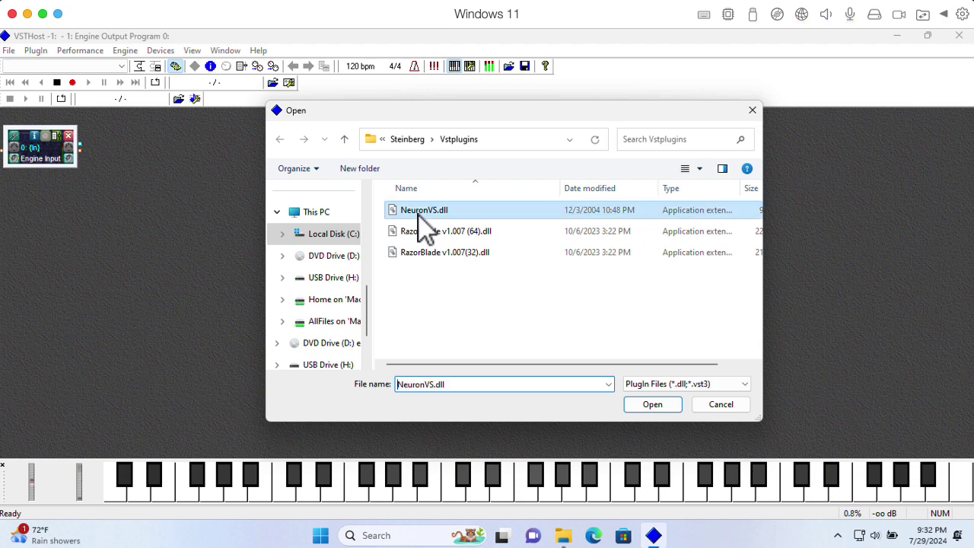
click(652, 405)
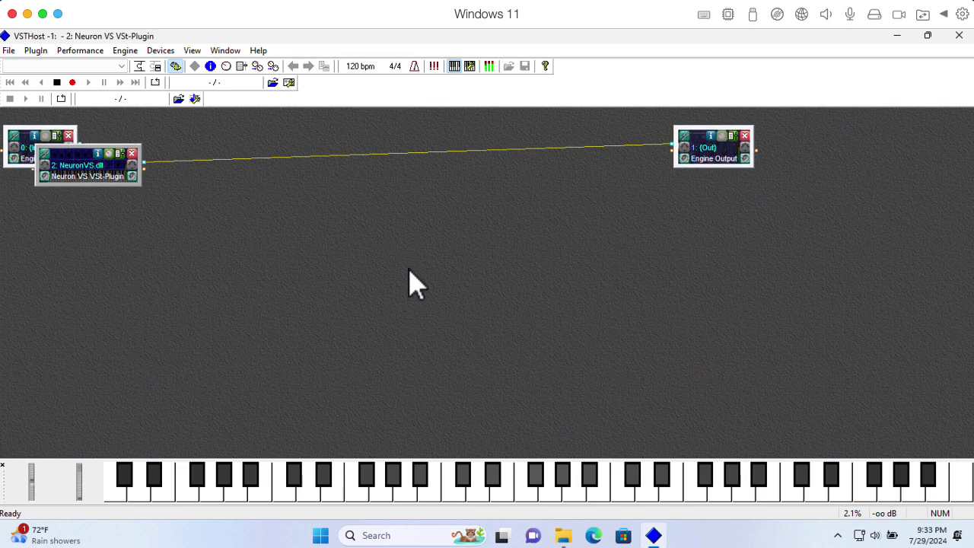
- Move the NeuronVS.dll block clear of Engine Input and play several low notes on the on-screen keyboard
drag(90, 174, 235, 238)
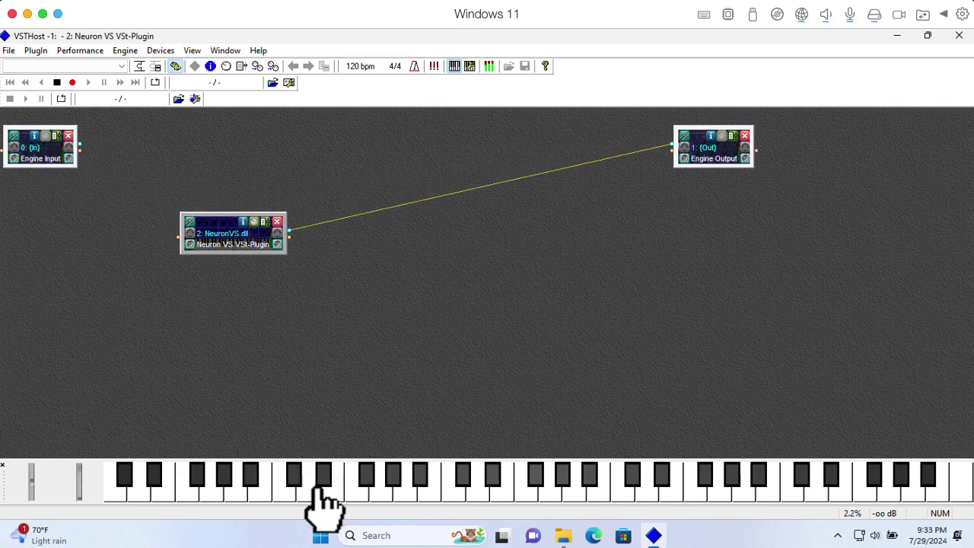
click(236, 496)
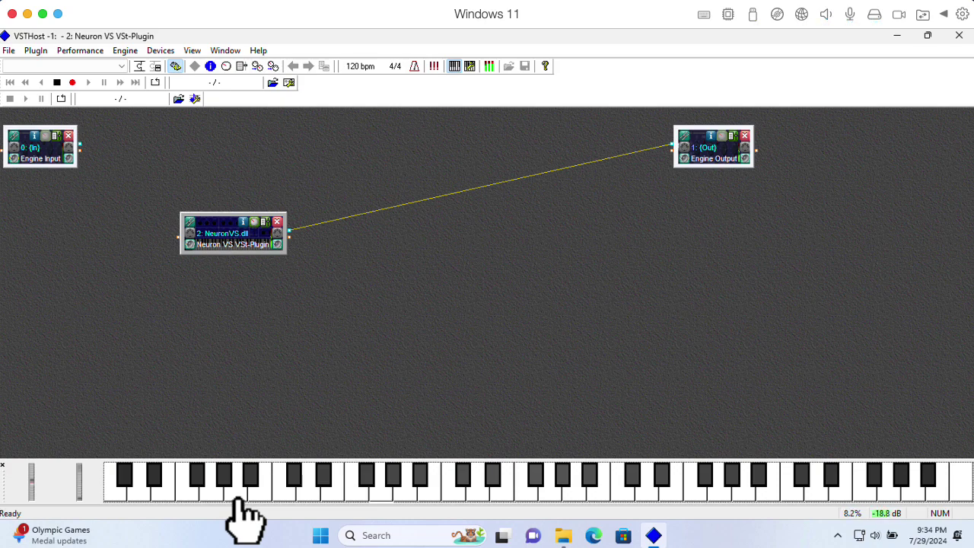
click(187, 496)
click(139, 494)
click(235, 494)
click(186, 496)
click(138, 494)
- Move the NeuronVS.dll block up between Engine Input and Engine Output, and briefly view its editor window
drag(231, 237, 229, 174)
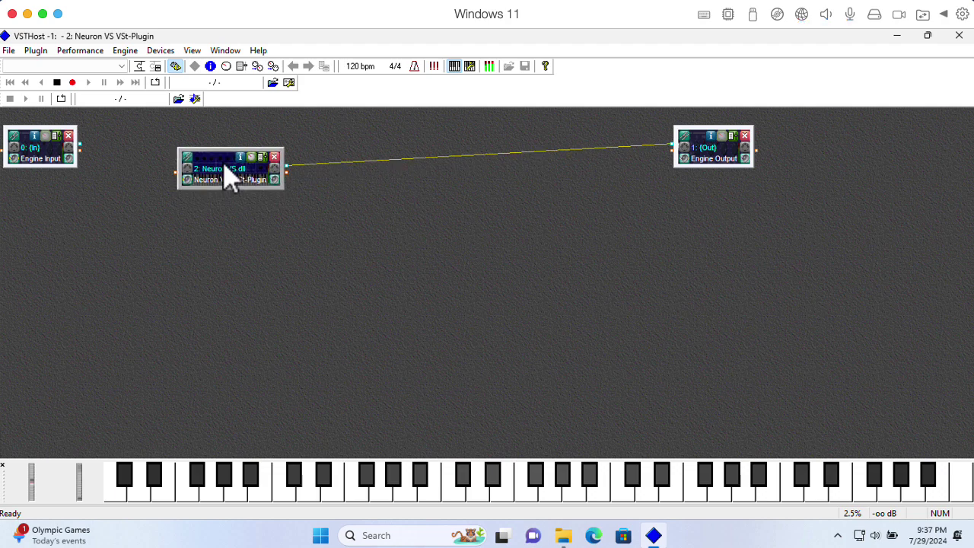
click(252, 160)
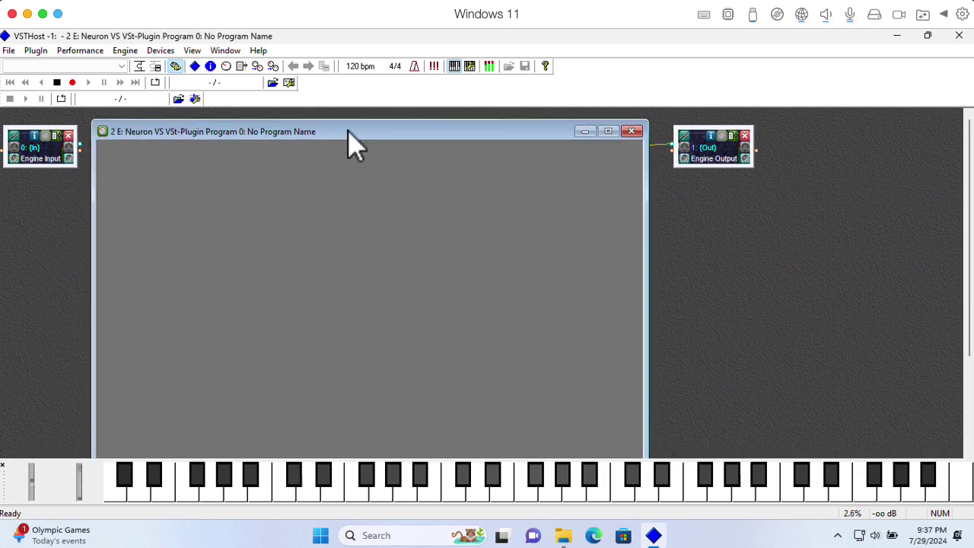
click(632, 131)
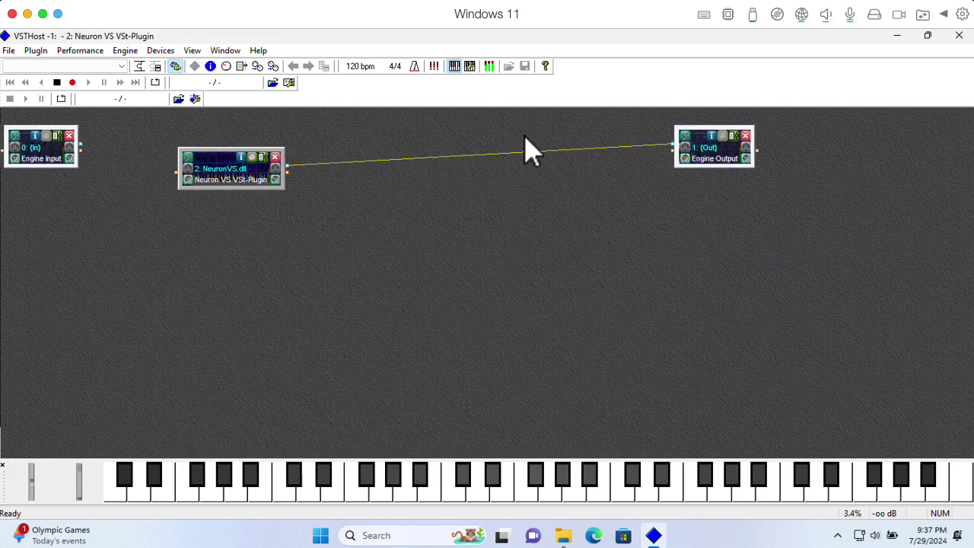
- Show the NeuronVS parameter window and accept iRig KEYS 37 PRO as the MIDI input device
click(263, 157)
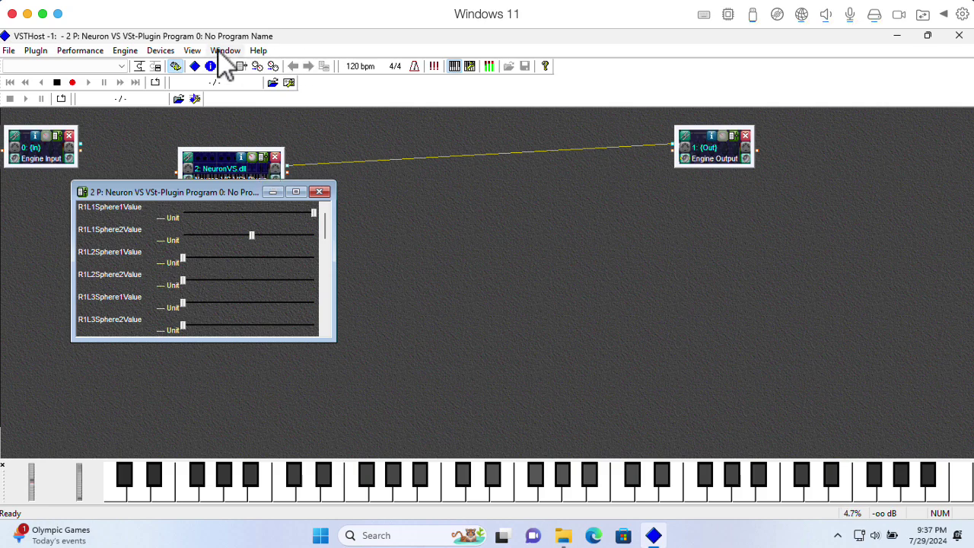
click(161, 51)
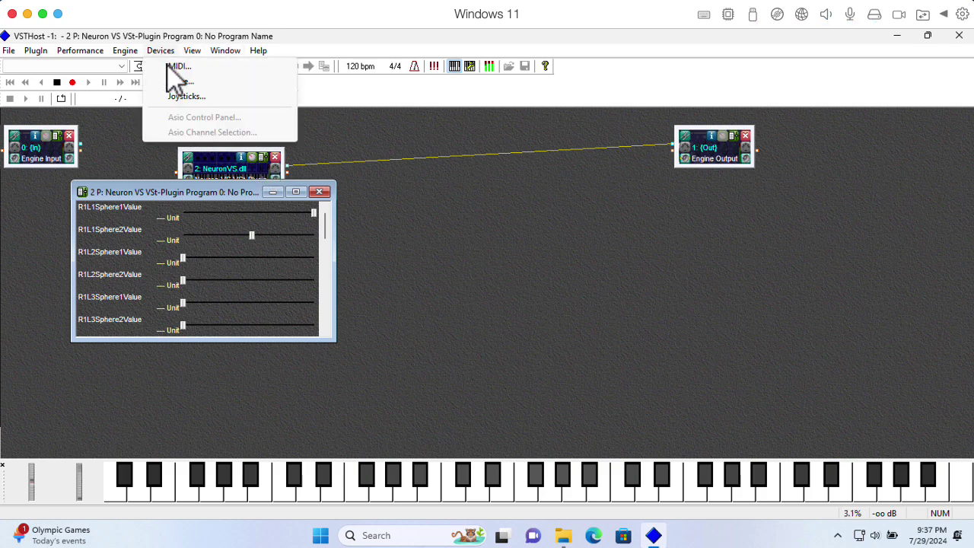
click(172, 67)
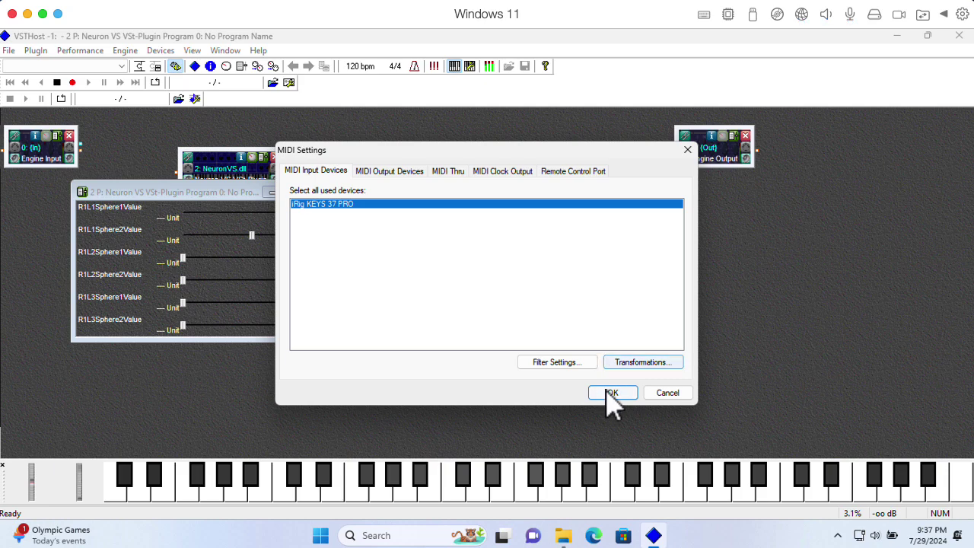
click(608, 393)
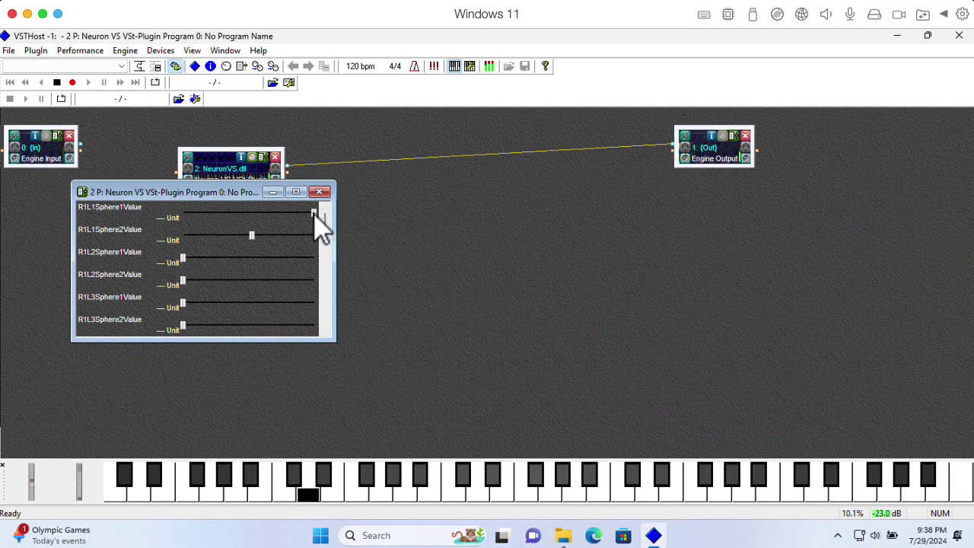
- Vary the R1L1Sphere1Value, R1L1Sphere2Value and FilterFreq parameters of NeuronVS and raise FilterReso to its maximum
mouse_move(314, 213)
mouse_down()
mouse_move(181, 214)
mouse_move(312, 213)
mouse_up()
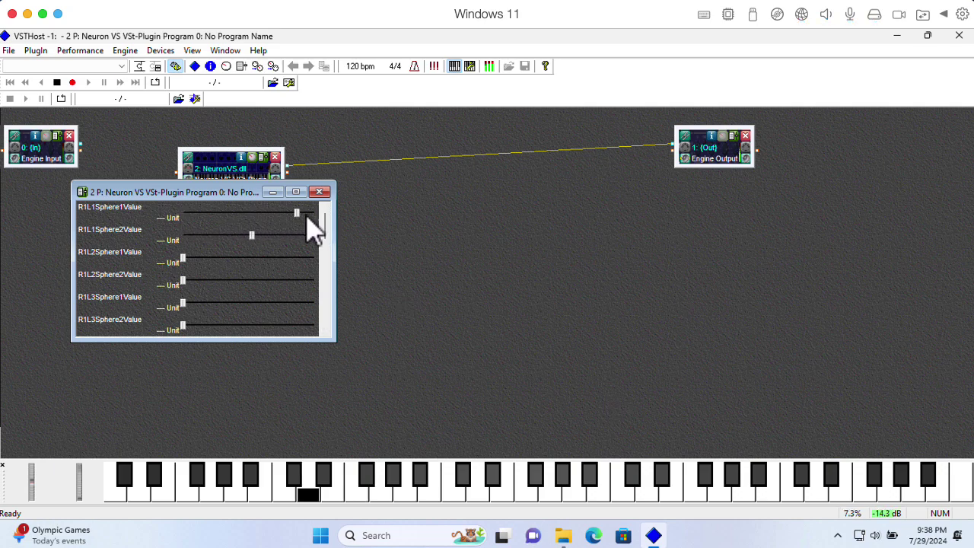
mouse_move(252, 242)
mouse_down()
mouse_move(182, 244)
mouse_move(330, 245)
mouse_move(272, 243)
mouse_up()
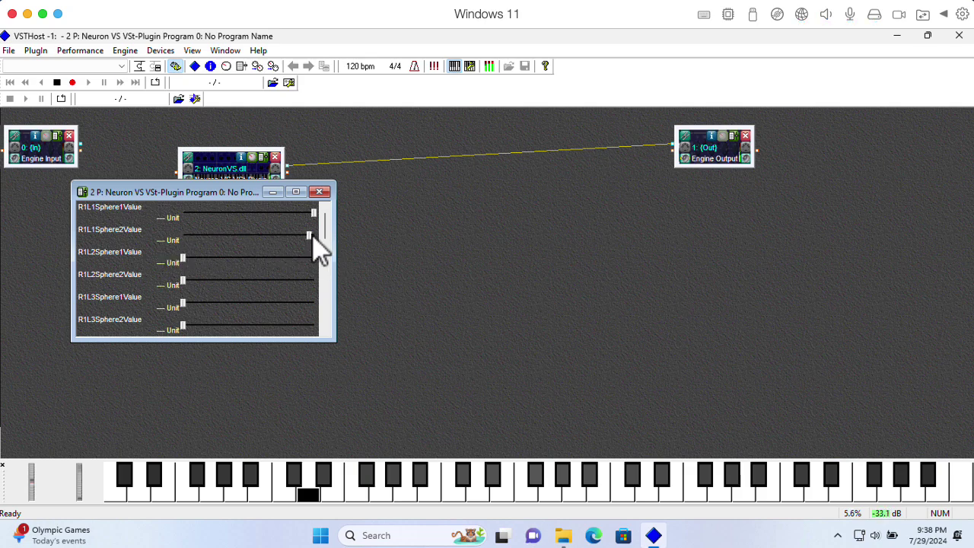
drag(192, 245, 251, 252)
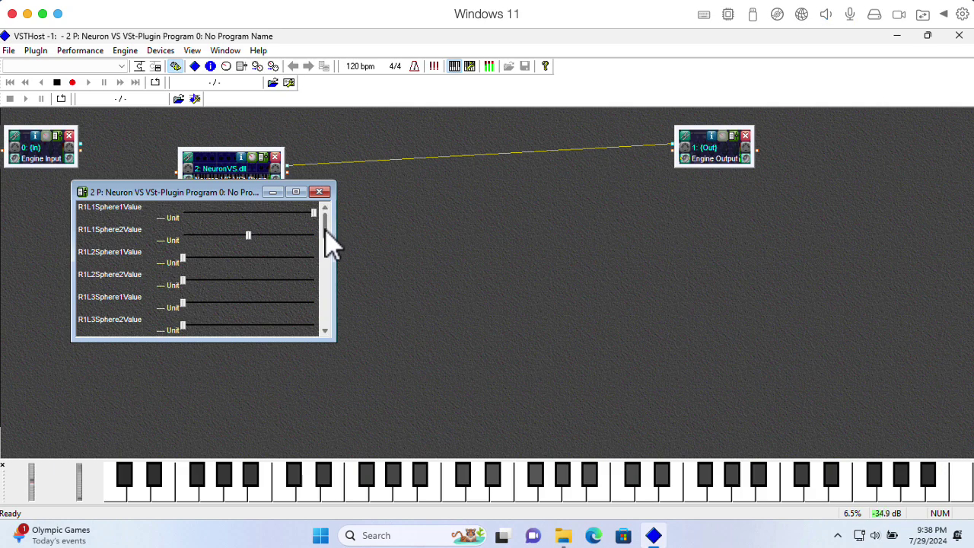
drag(325, 235, 330, 341)
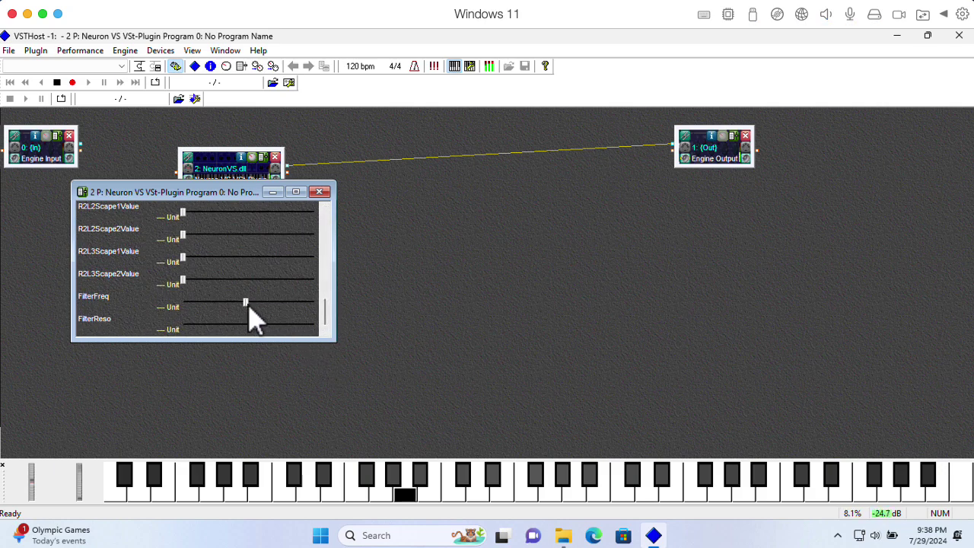
drag(246, 309, 332, 328)
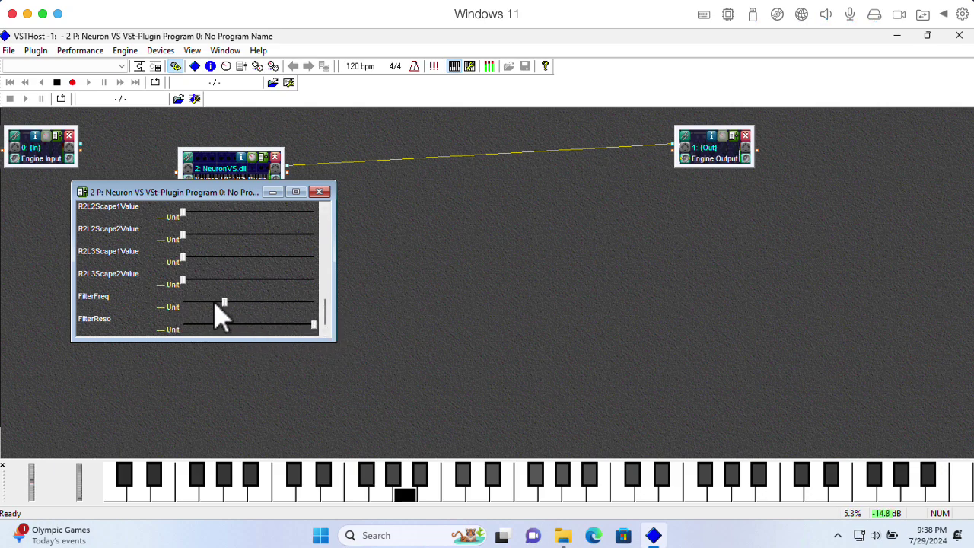
- Raise FilterFreq to about mid-range, lower FilterReso to its minimum, and vary FilterFreq again
drag(226, 307, 254, 327)
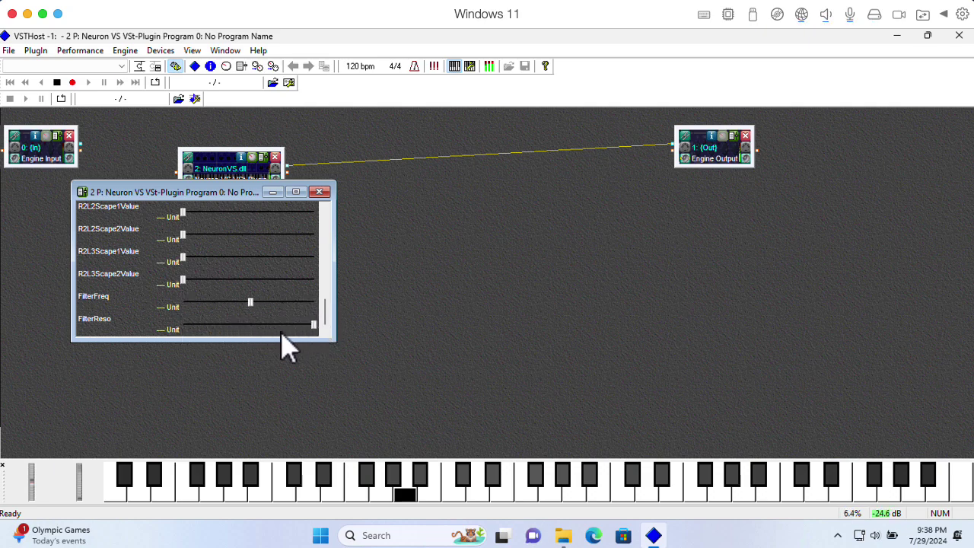
drag(313, 326, 180, 323)
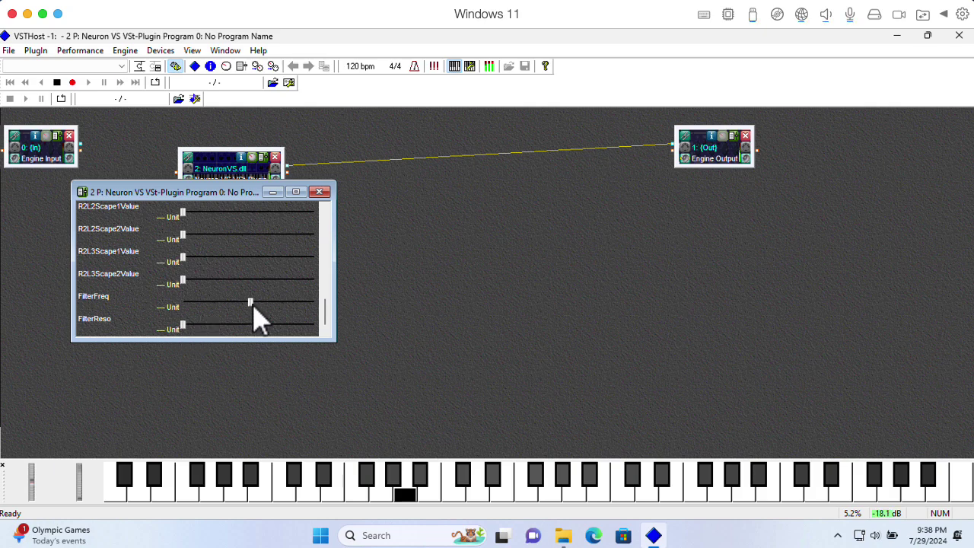
drag(250, 305, 321, 233)
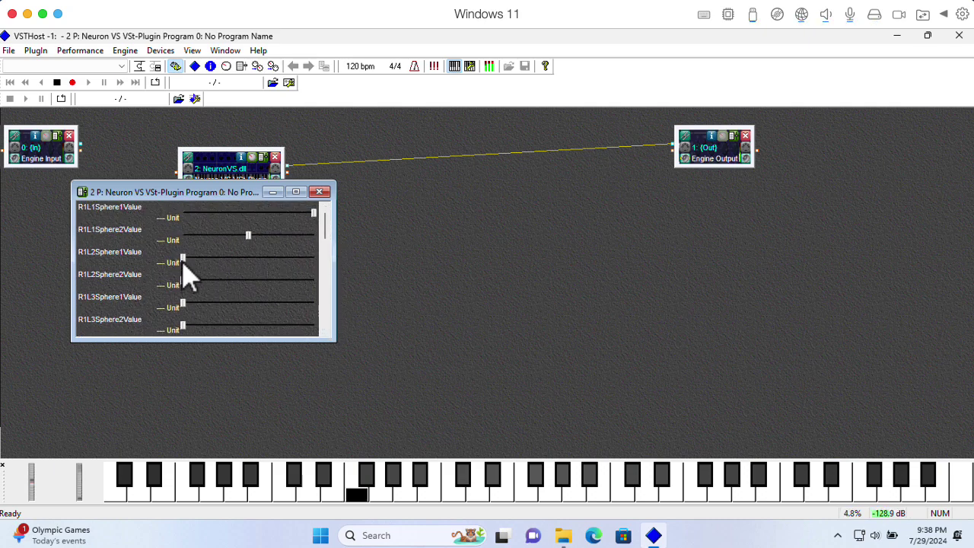
- Vary the remaining Sphere and Scape parameters, lowering R1L1Scape1Value to its minimum, and close the NeuronVS parameter window
drag(183, 259, 187, 328)
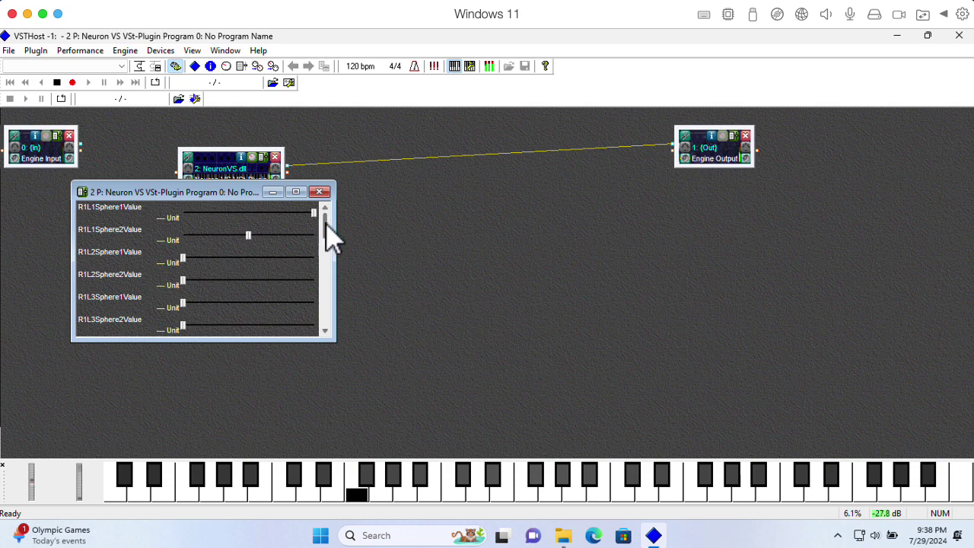
scroll(327, 228, down, 2)
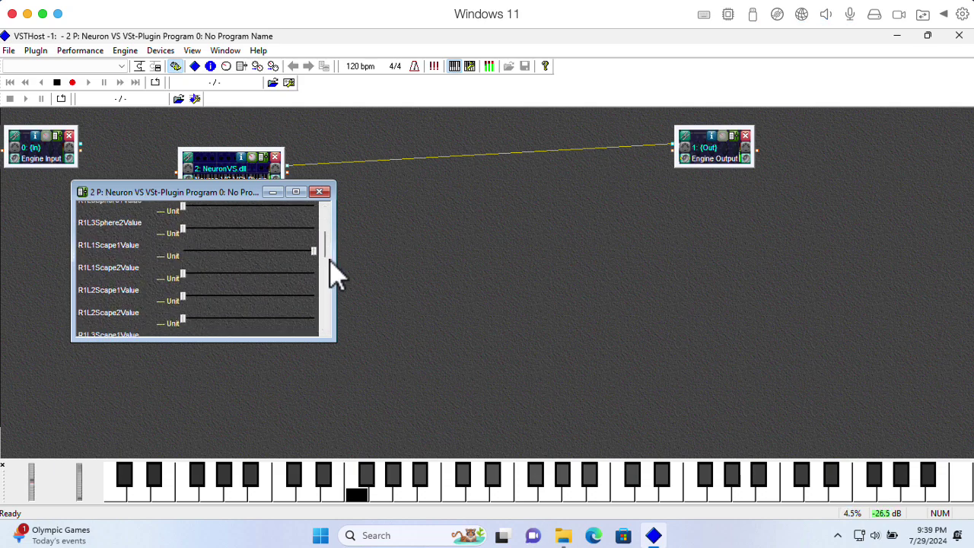
click(233, 253)
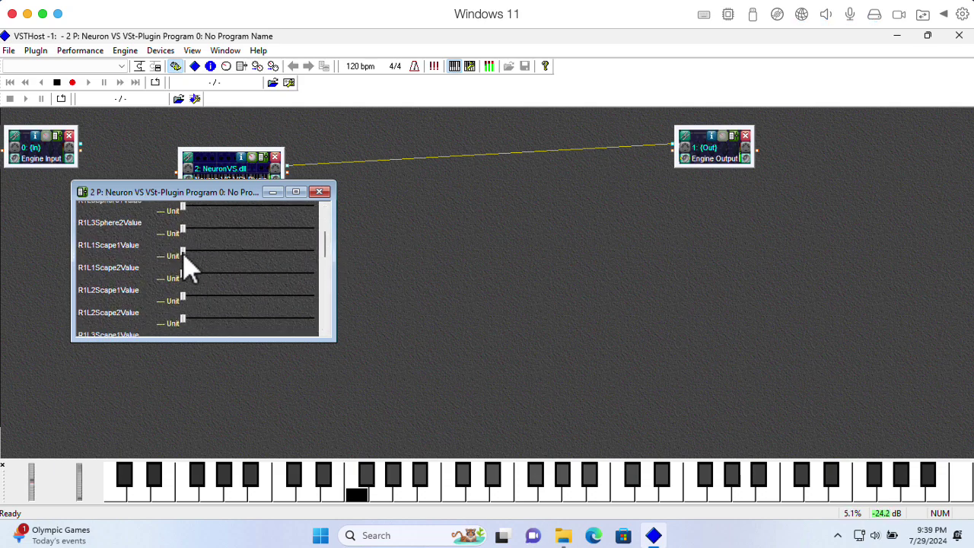
drag(181, 254, 186, 312)
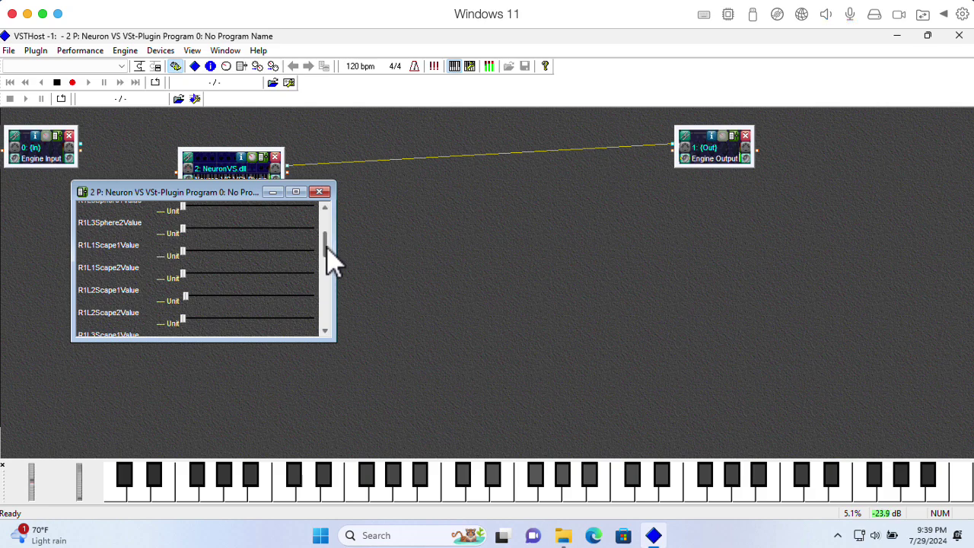
drag(328, 254, 325, 204)
click(319, 192)
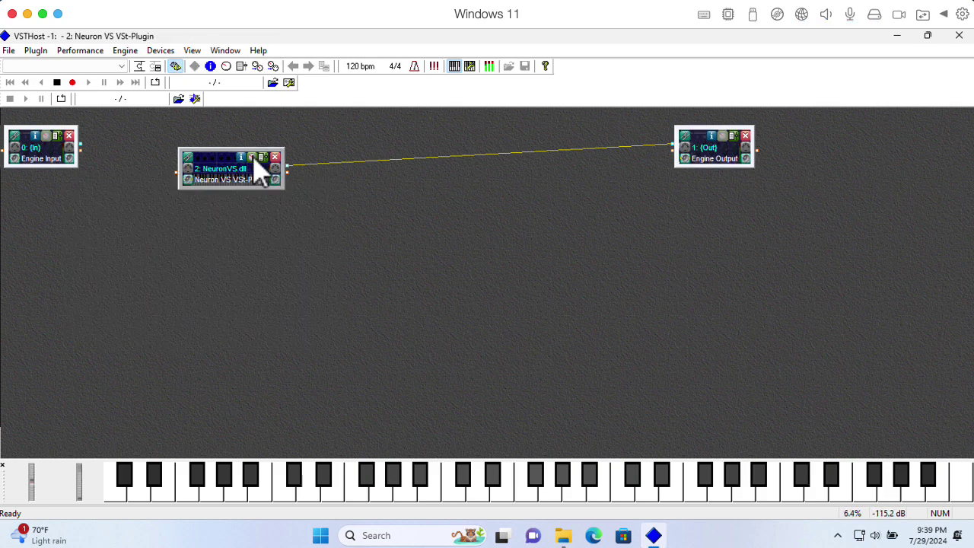
- Reopen the NeuronVS editor and parameter windows, lower R1L1Sphere1Value, R1L1Sphere2Value and R1L2Sphere1Value to their minimum, and vary R1L2Sphere2Value
click(254, 158)
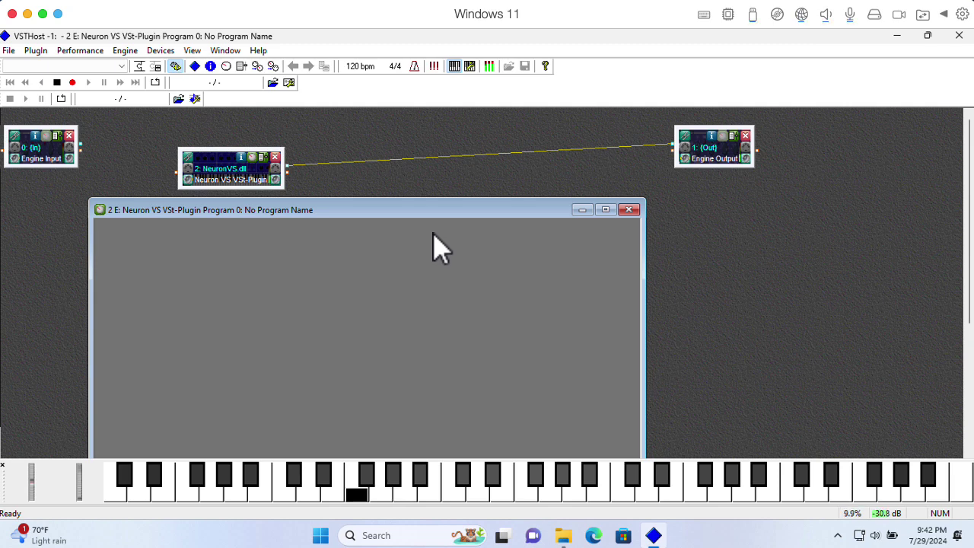
click(266, 160)
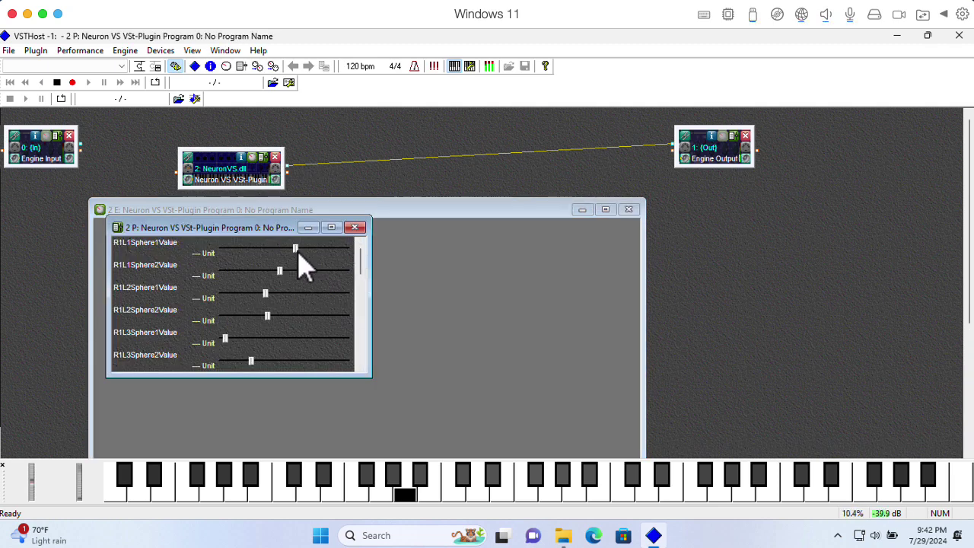
drag(297, 252, 214, 251)
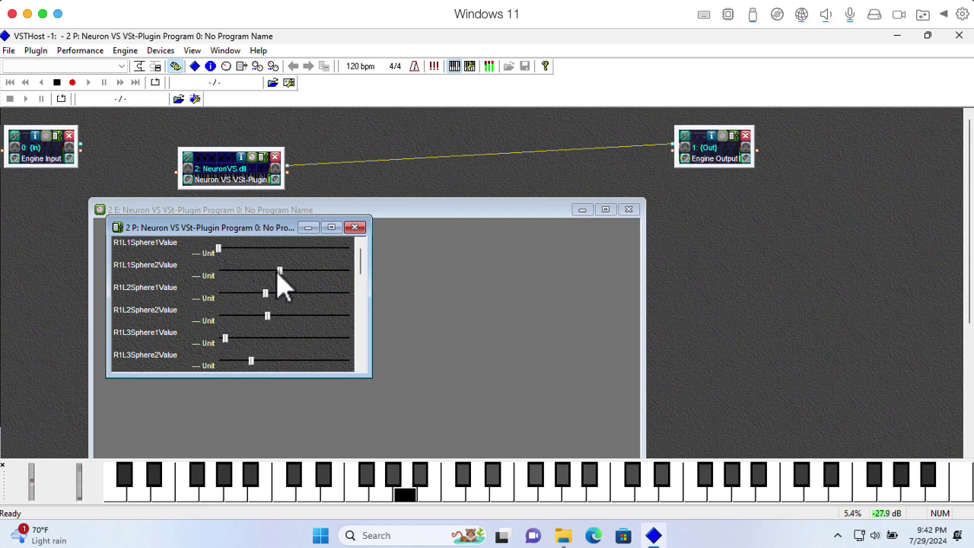
drag(279, 272, 354, 292)
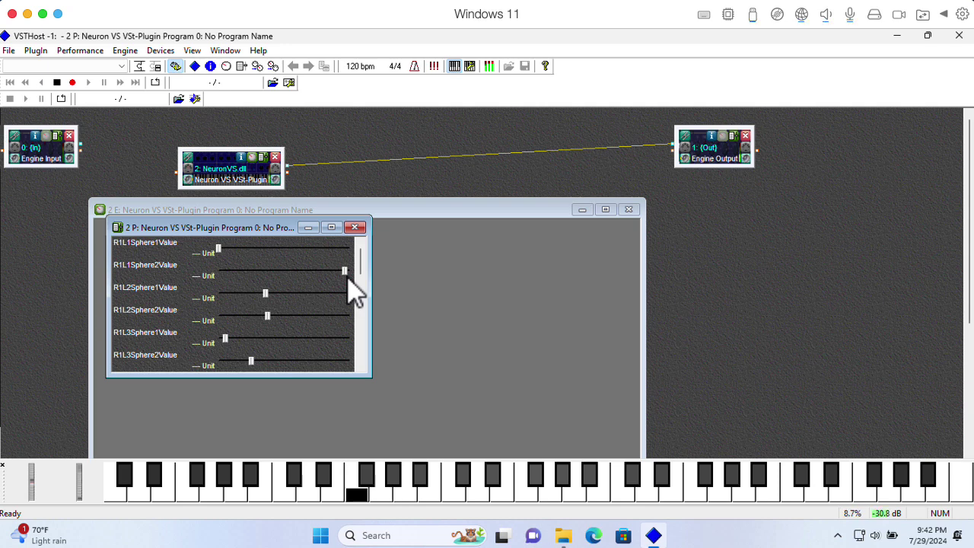
drag(349, 278, 218, 270)
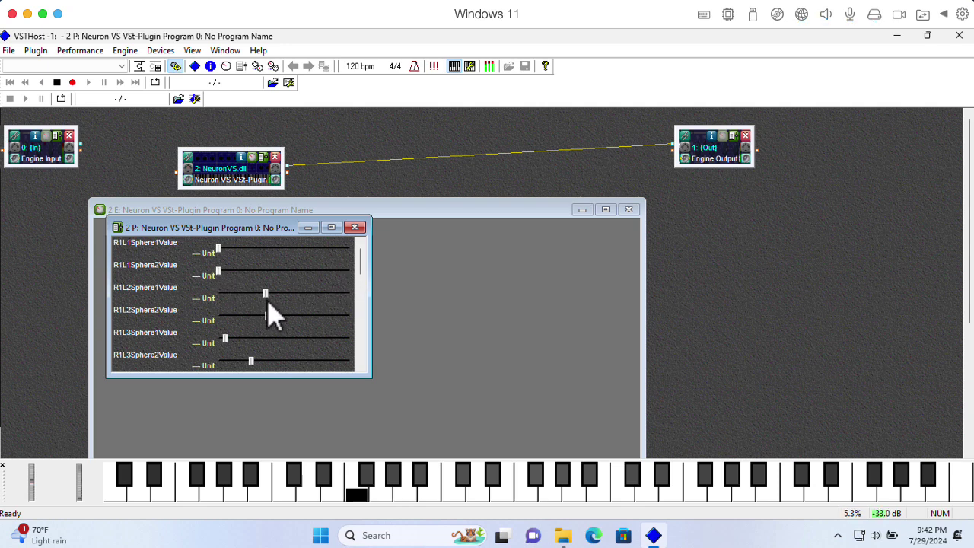
drag(265, 294, 219, 293)
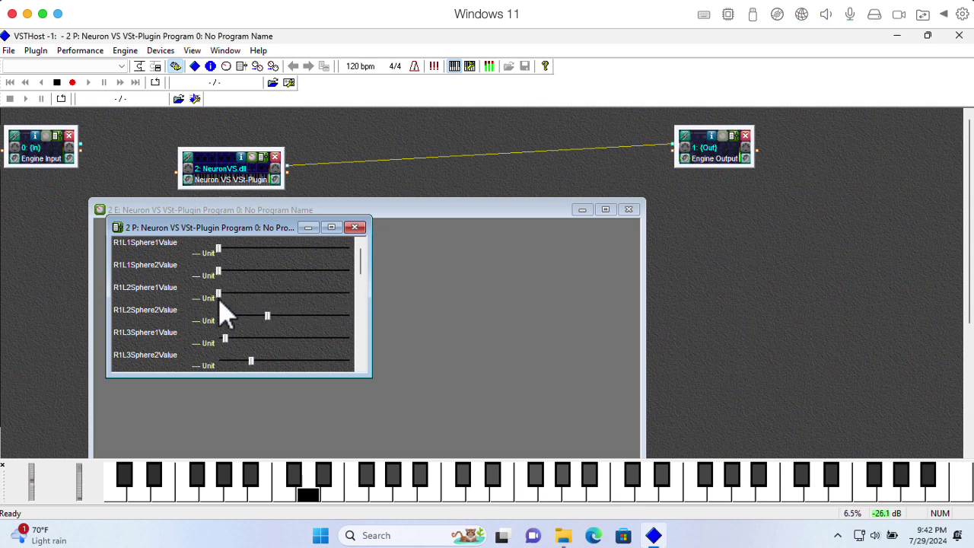
drag(268, 316, 287, 336)
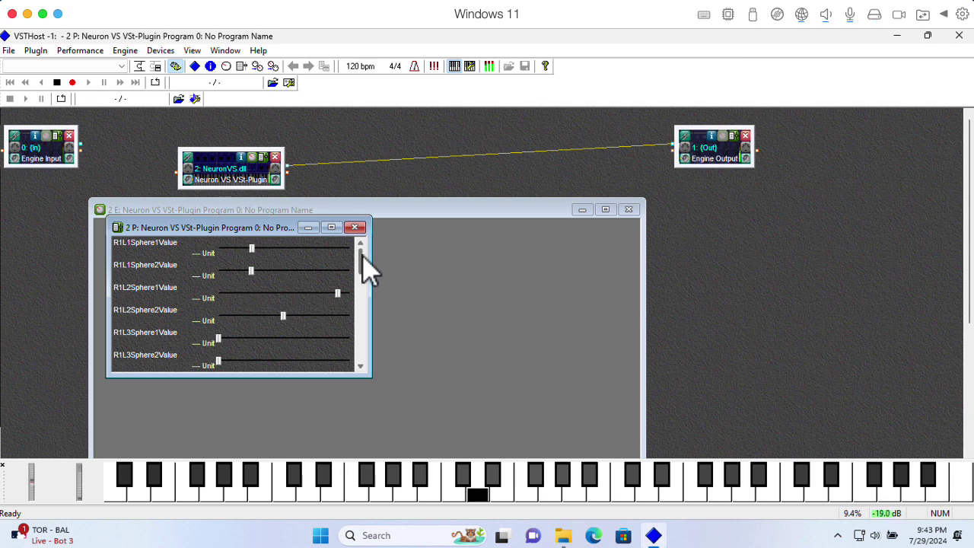
- Vary R1L1Sphere1Value, R1L1Sphere2Value and R1L2Sphere2Value, and raise R1L2Sphere1Value to its maximum
drag(251, 249, 342, 285)
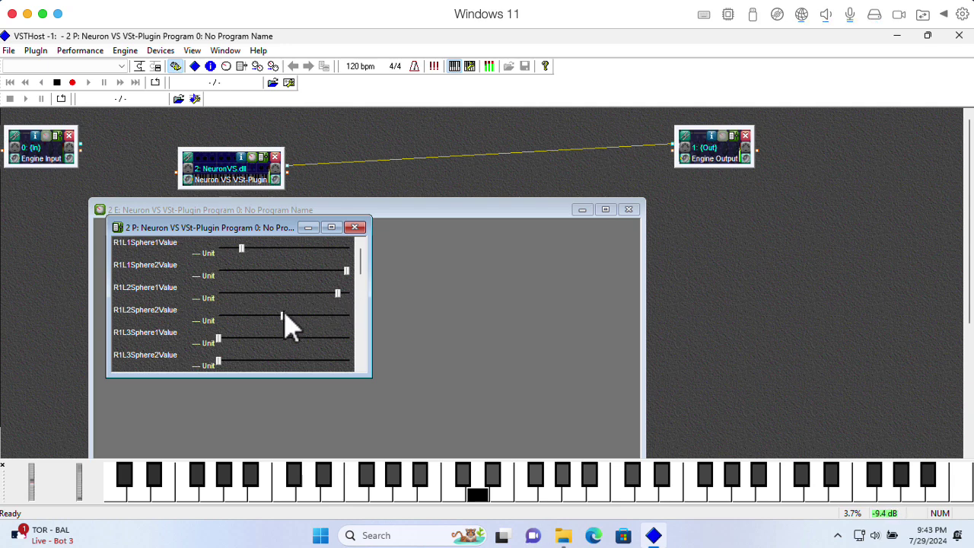
drag(282, 311, 214, 333)
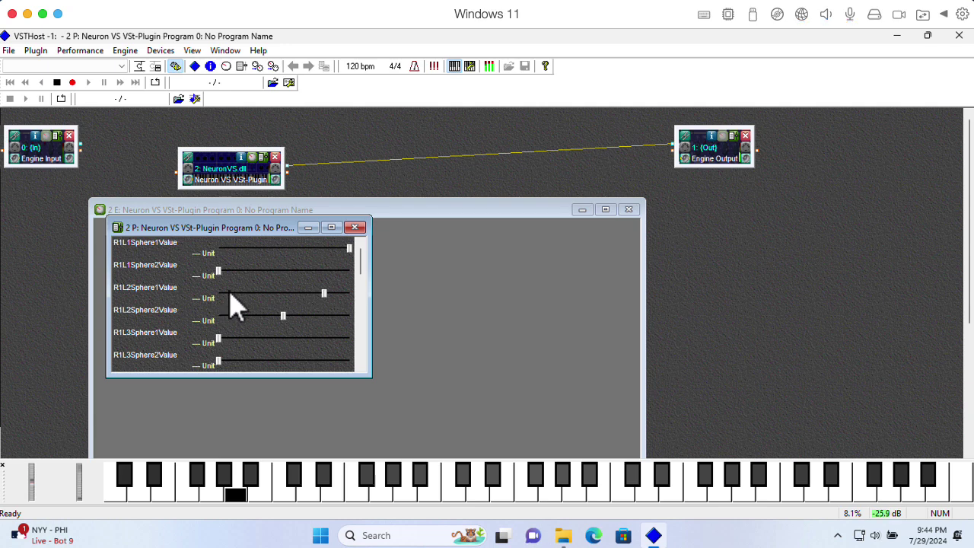
drag(323, 292, 357, 281)
drag(348, 247, 289, 261)
drag(219, 272, 361, 288)
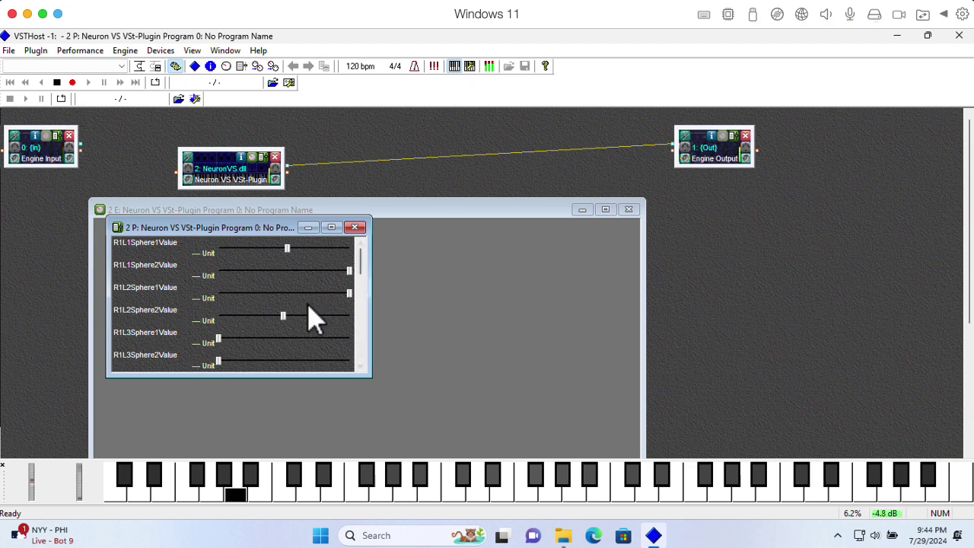
mouse_move(285, 316)
mouse_down()
mouse_move(337, 315)
mouse_move(246, 317)
mouse_move(279, 316)
mouse_up()
drag(350, 272, 230, 288)
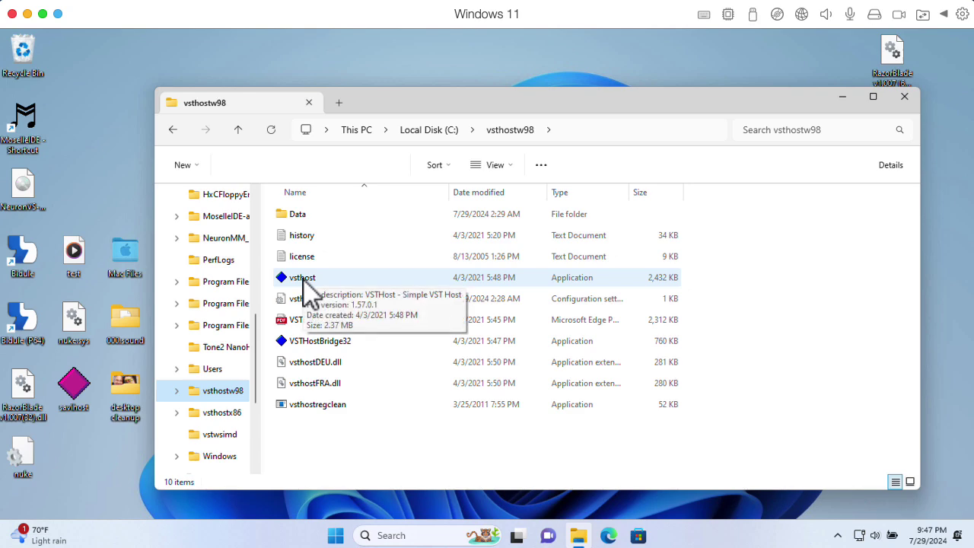
- Launch VSTHost from the vsthostw98 folder and load NeuronVS.dll from the Vstplugins folder
double_click(304, 278)
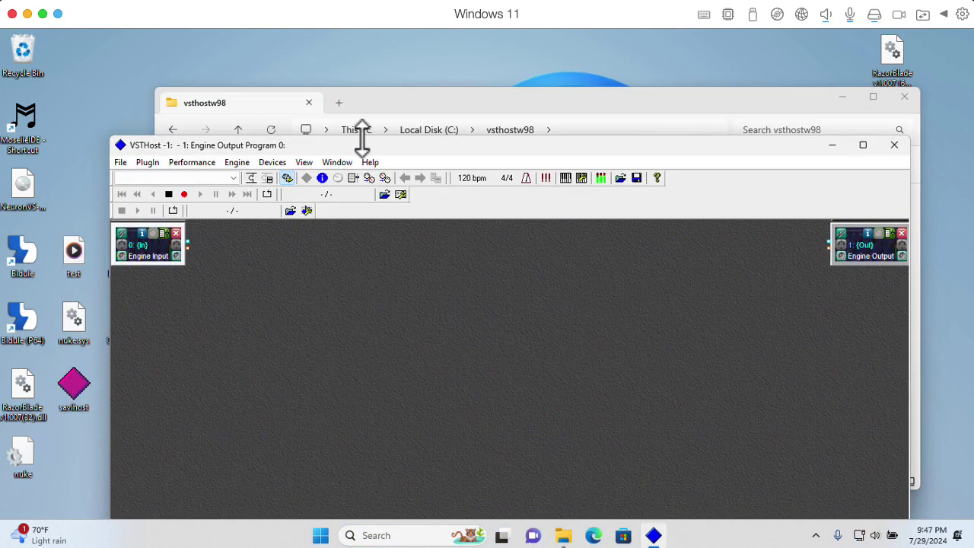
drag(362, 146, 328, 40)
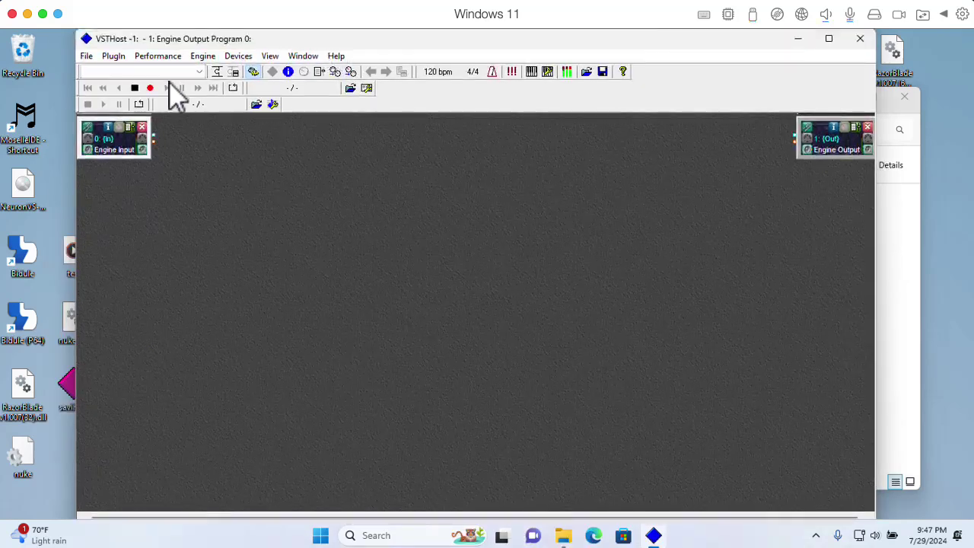
click(86, 56)
key(Escape)
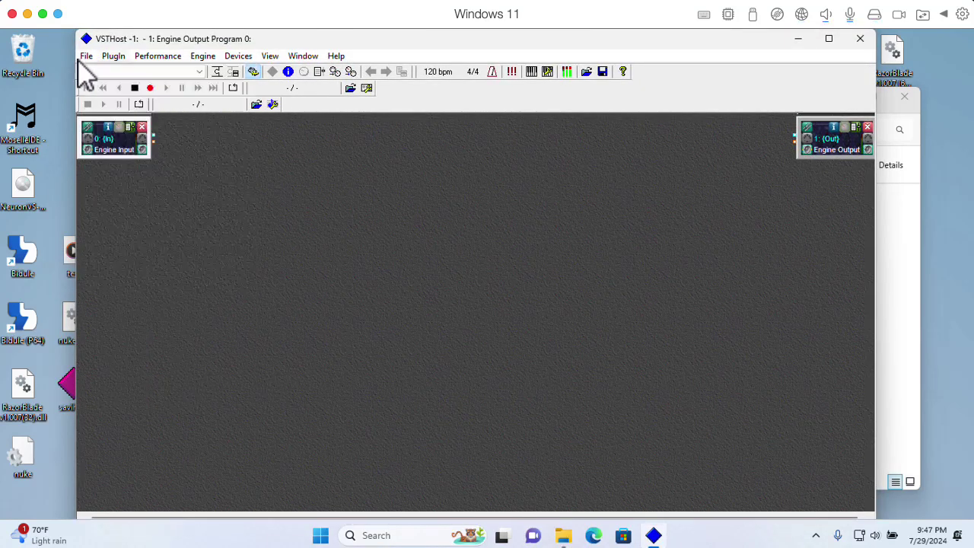
click(85, 58)
click(97, 114)
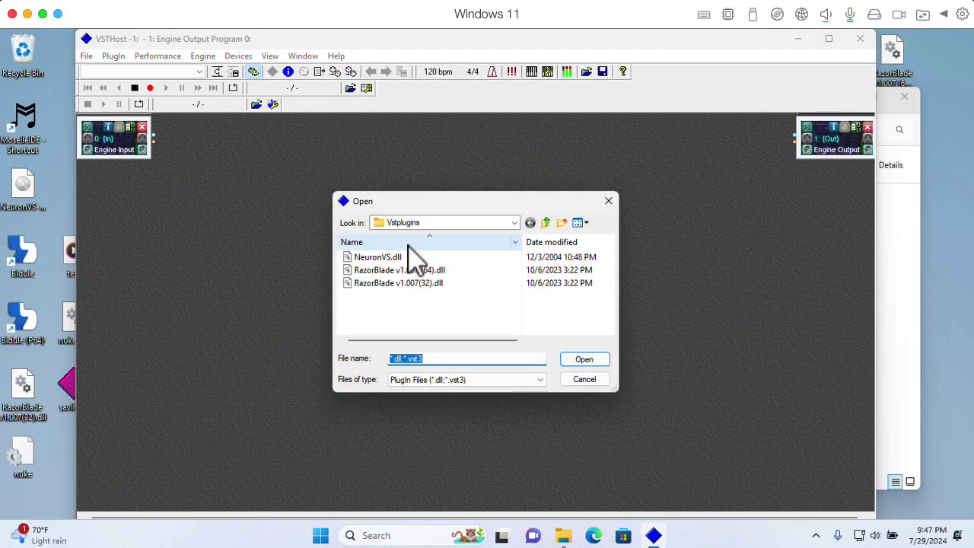
click(394, 258)
click(584, 361)
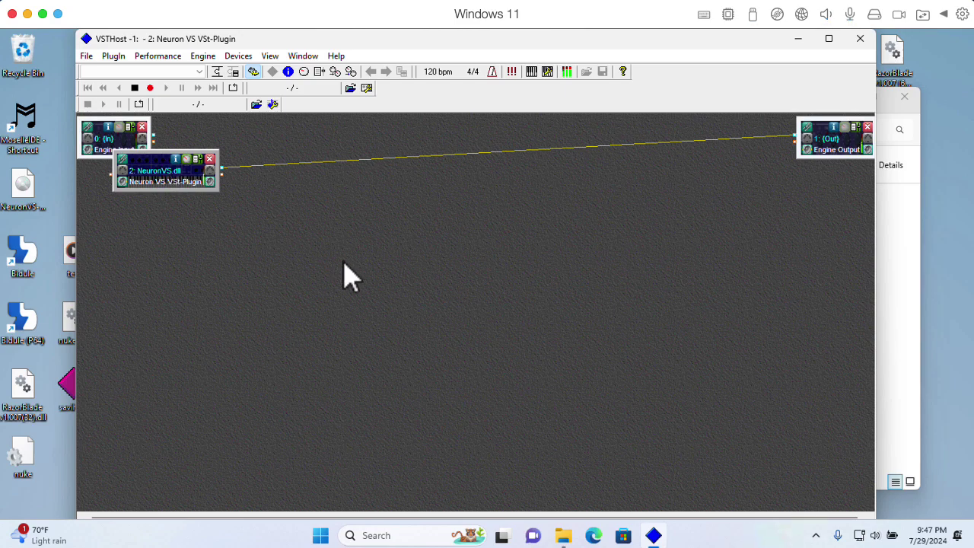
- Show the NeuronVS parameter window, raise FilterFreq above mid-range, and close the window
click(198, 159)
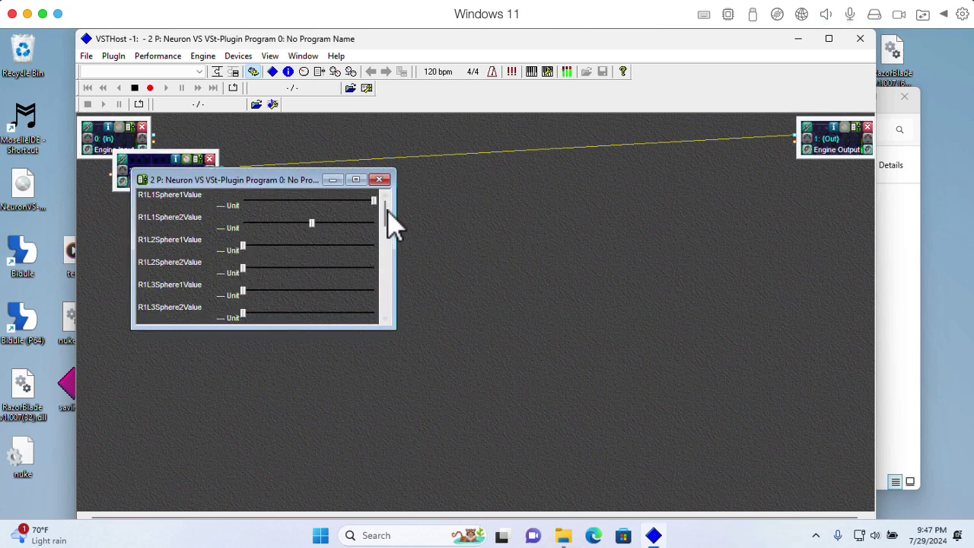
drag(385, 207, 378, 350)
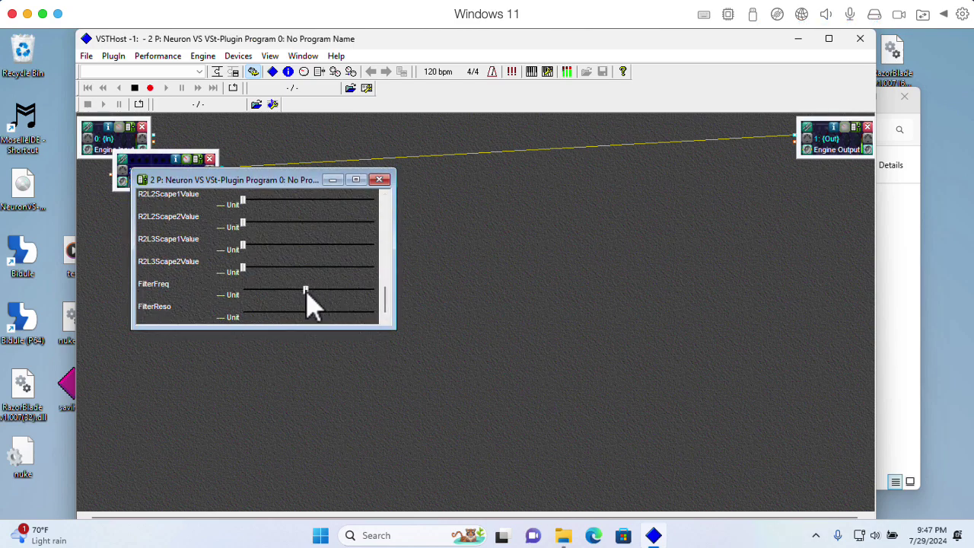
drag(307, 290, 352, 290)
click(379, 180)
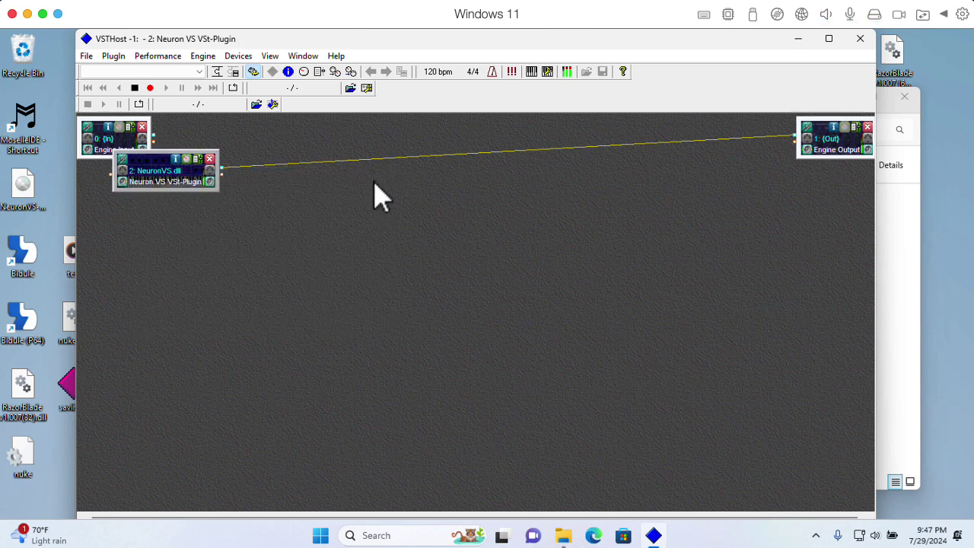
click(193, 161)
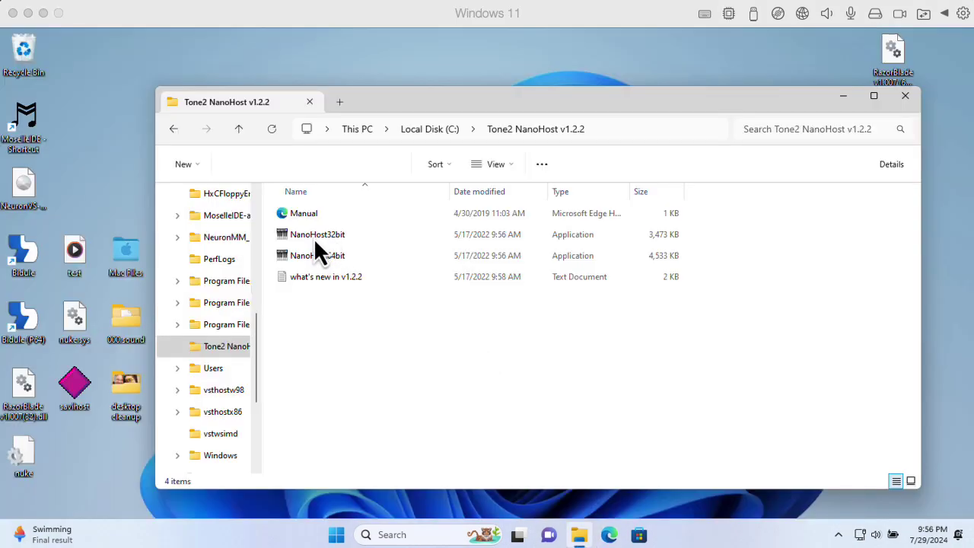
- Launch NanoHost32bit from the Tone2 NanoHost v1.2.2 folder and load NeuronVS.dll from Vstplugins
double_click(315, 238)
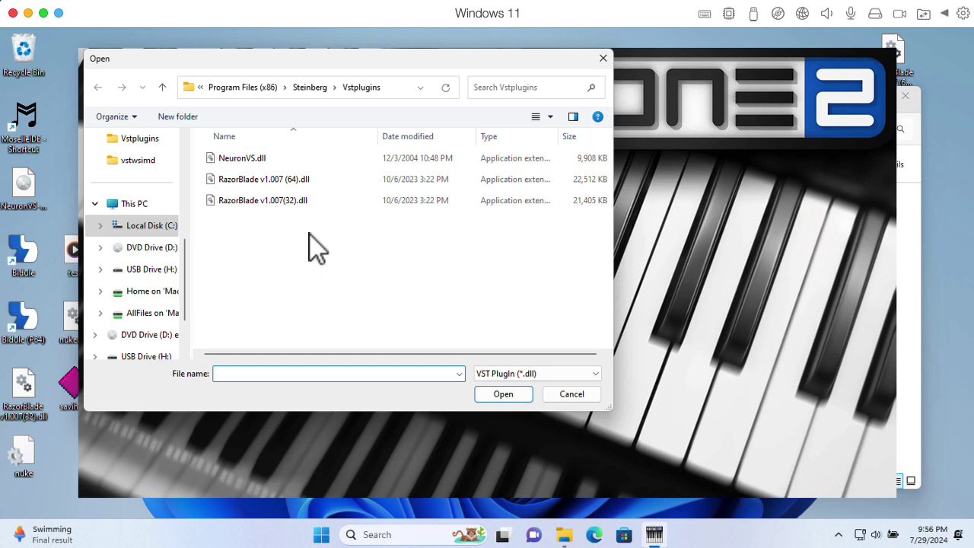
click(263, 158)
click(505, 397)
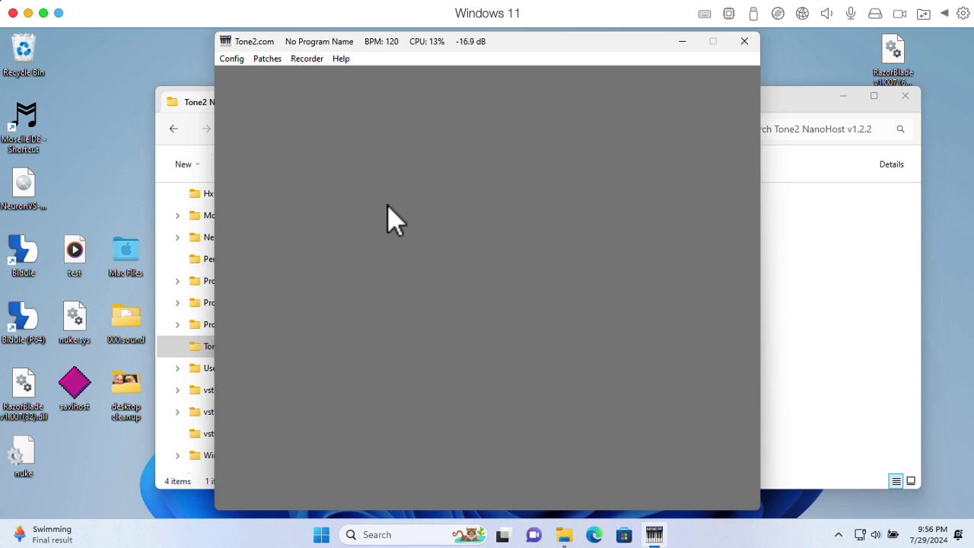
click(238, 62)
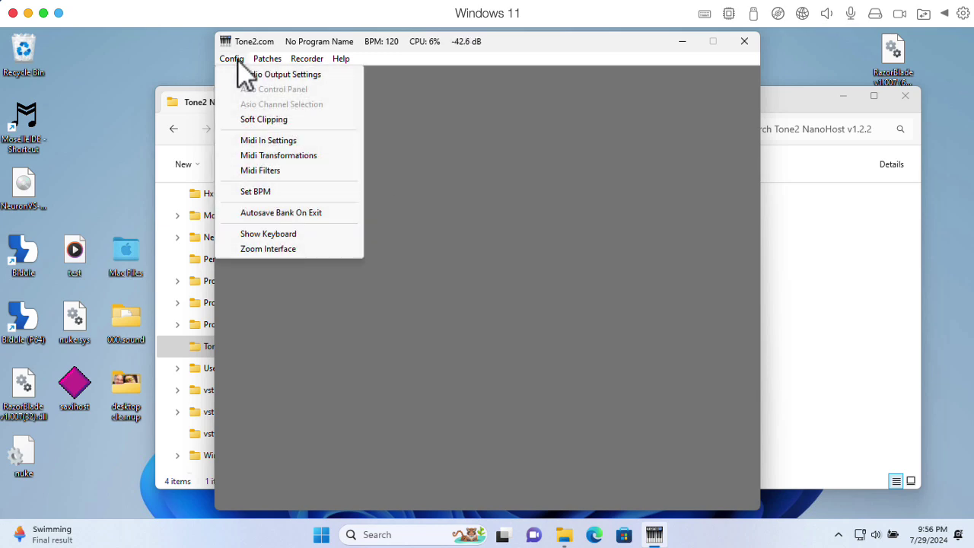
mouse_move(263, 67)
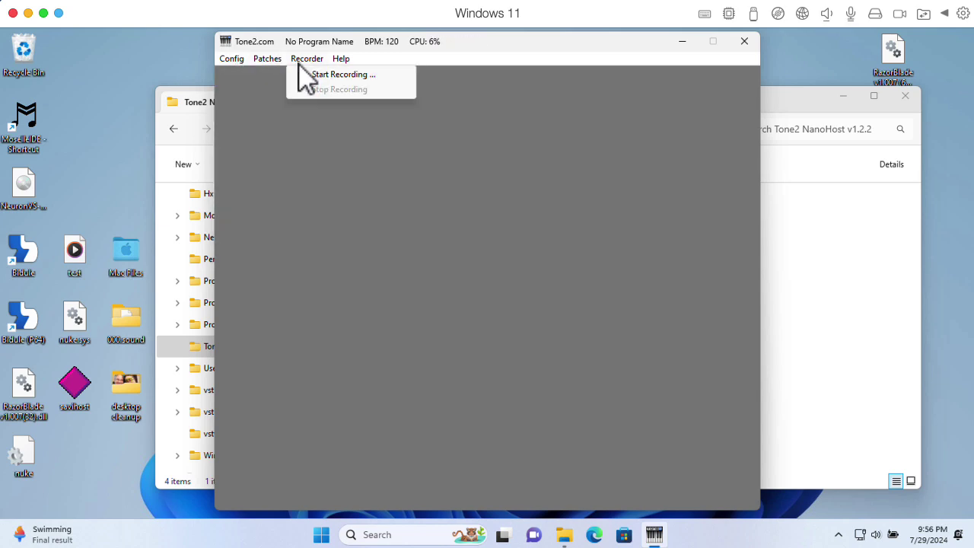
mouse_move(342, 63)
click(470, 276)
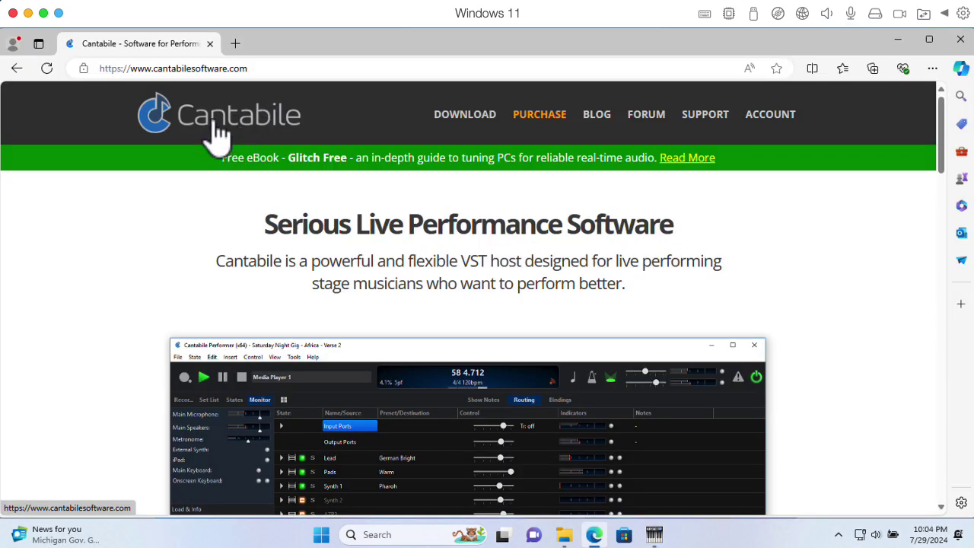
- Open the Download page of the Cantabile website and look through the available builds
click(465, 116)
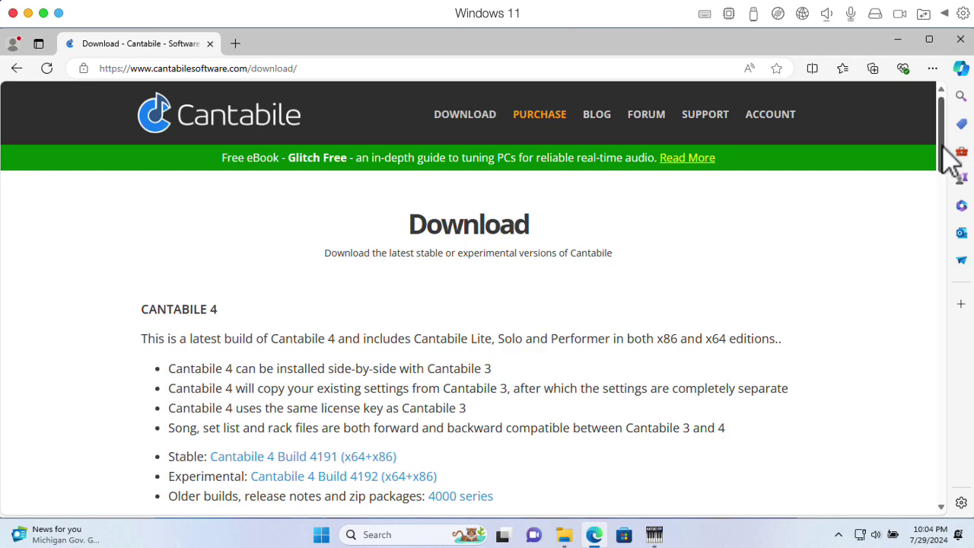
drag(944, 146, 901, 459)
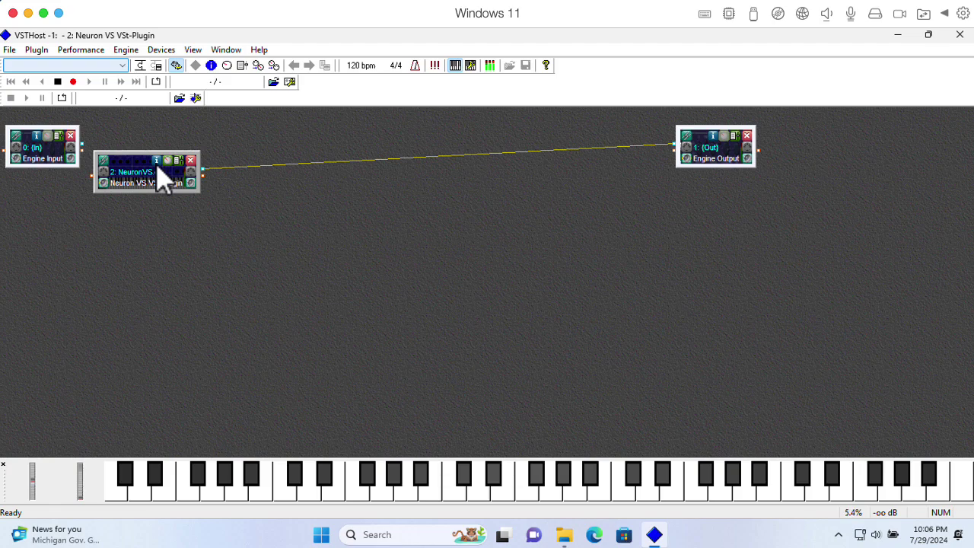
- Show the information window of the NeuronVS plug-in and view the Reverb listing for the Hartmann Neuron VS Nuke controller
click(157, 163)
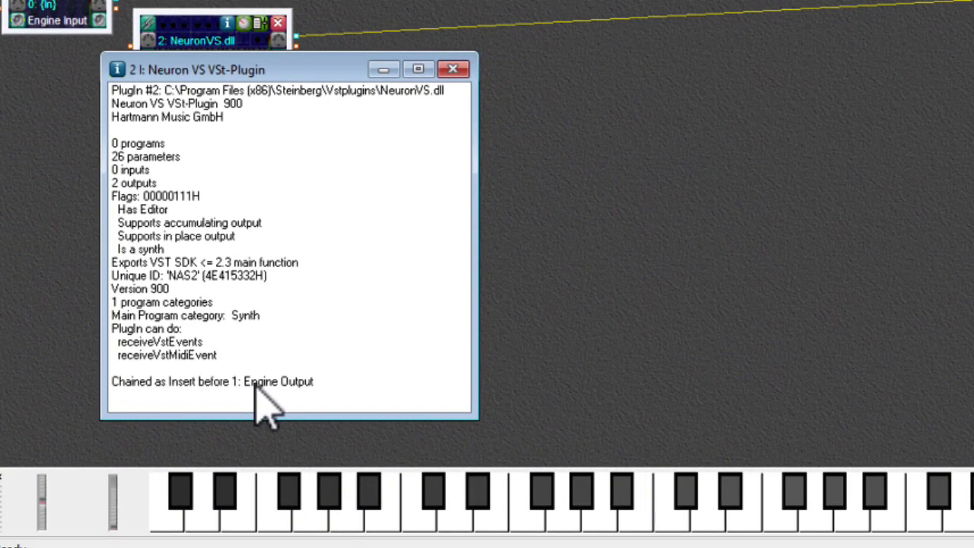
click(244, 23)
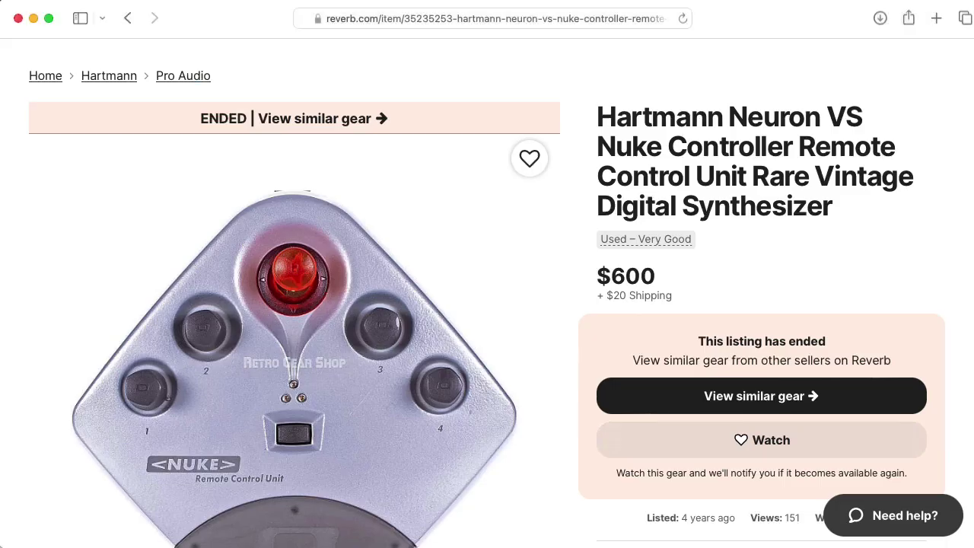
scroll(487, 305, down, 2)
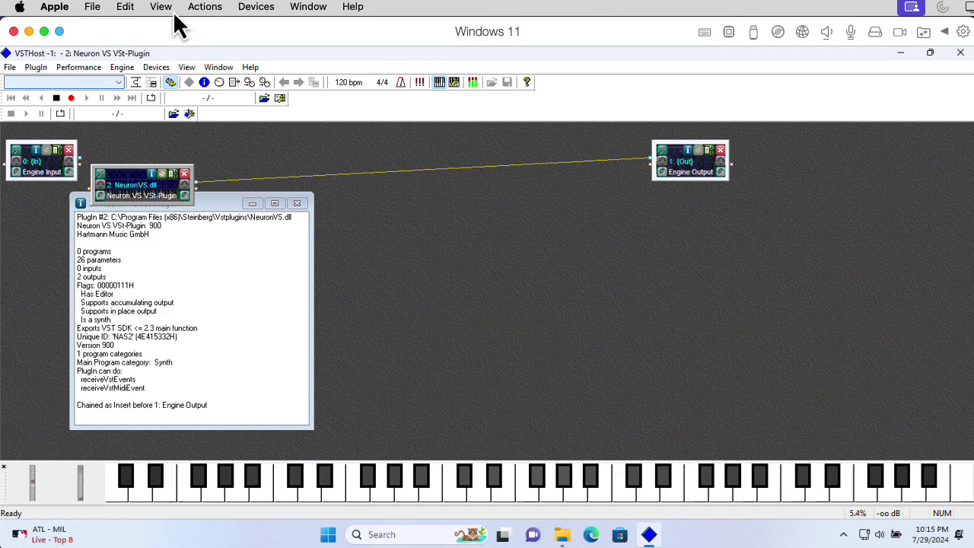
- Open the Windows 11 virtual machine's configuration, examine the advanced CPU & Memory option Adaptive Hypervisor, and cancel its dialog
click(204, 8)
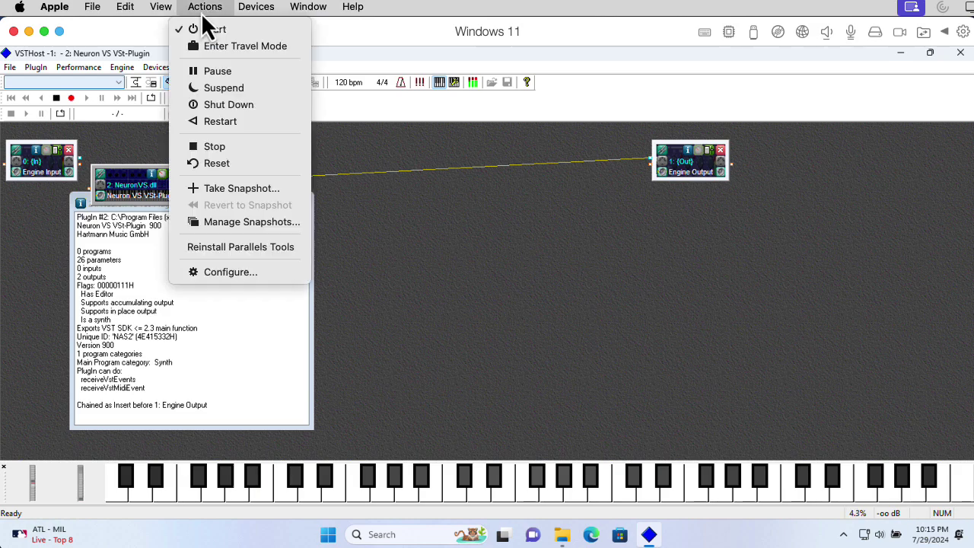
click(223, 271)
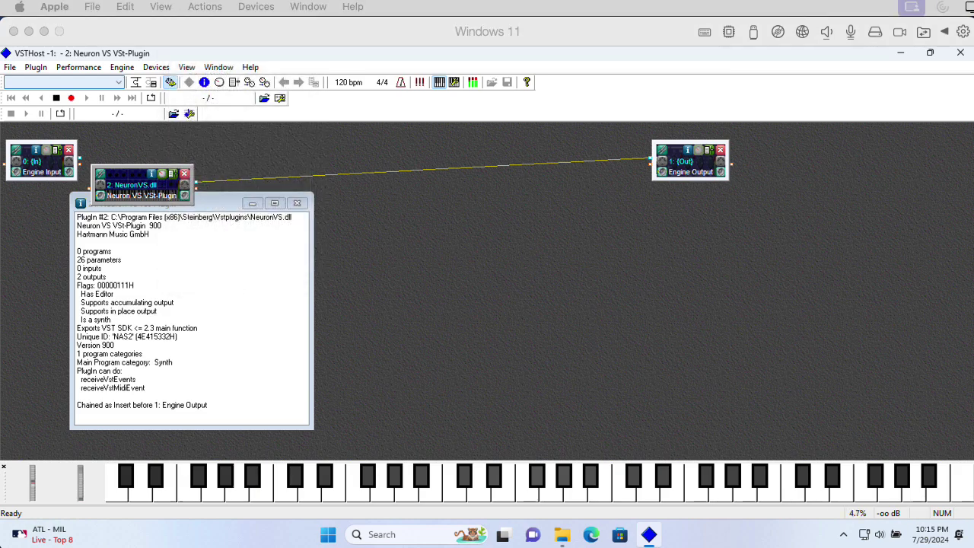
drag(544, 330, 467, 93)
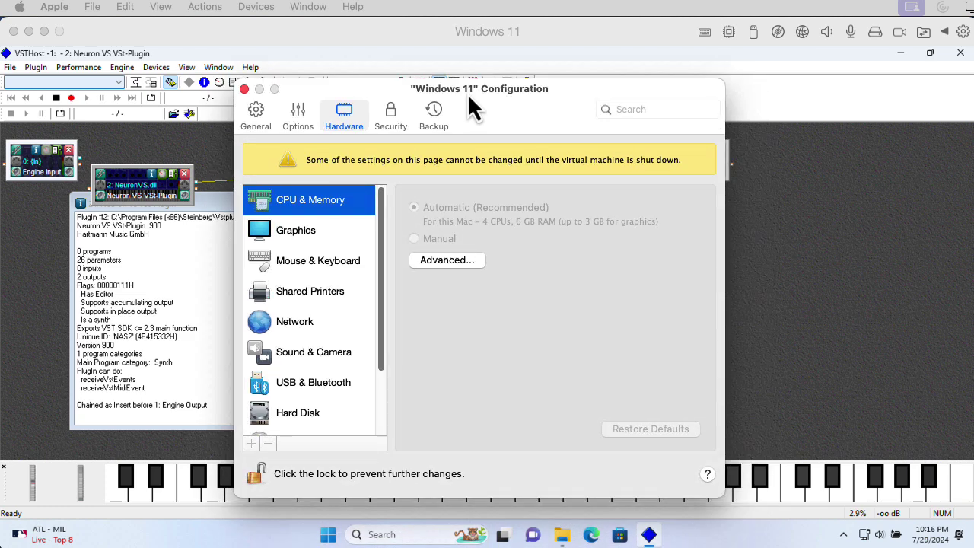
click(457, 266)
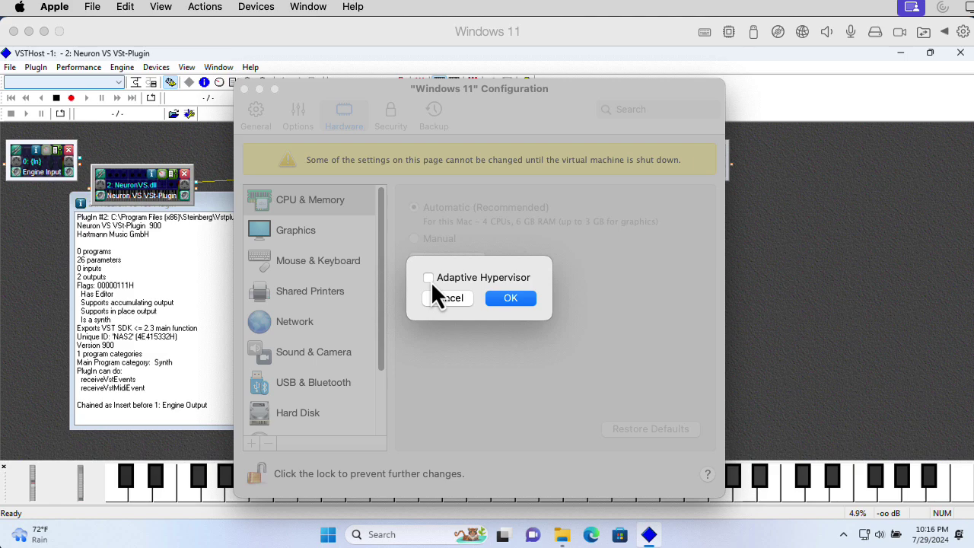
click(446, 300)
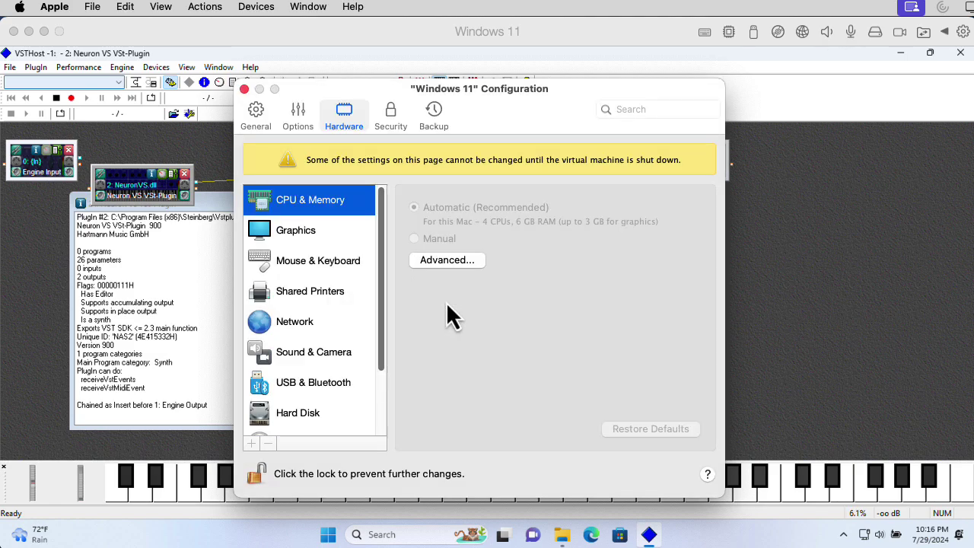
- Exit VSTHost in the Windows 11 virtual machine
click(960, 53)
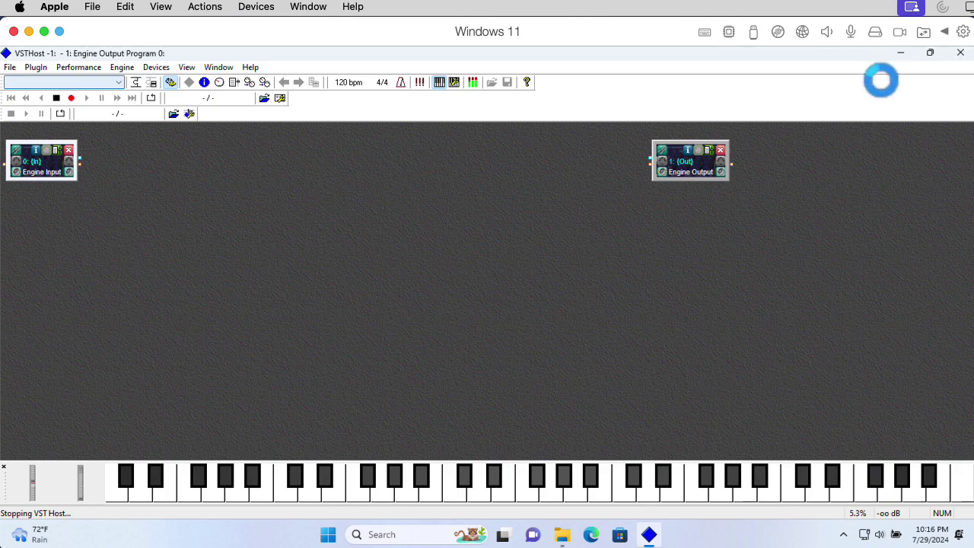